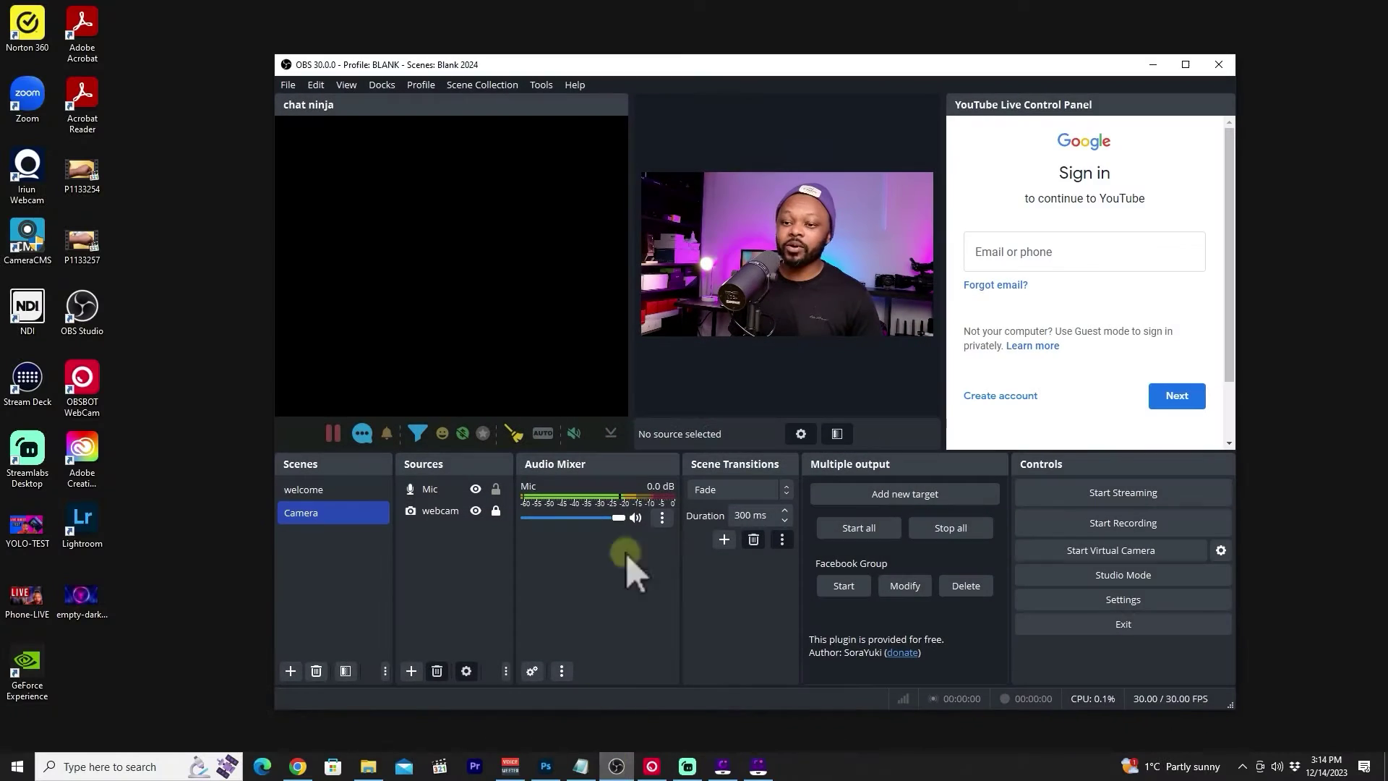
Step: Open the Stream settings and choose YouTube - RTMPS as the streaming service
left_click(1185, 65)
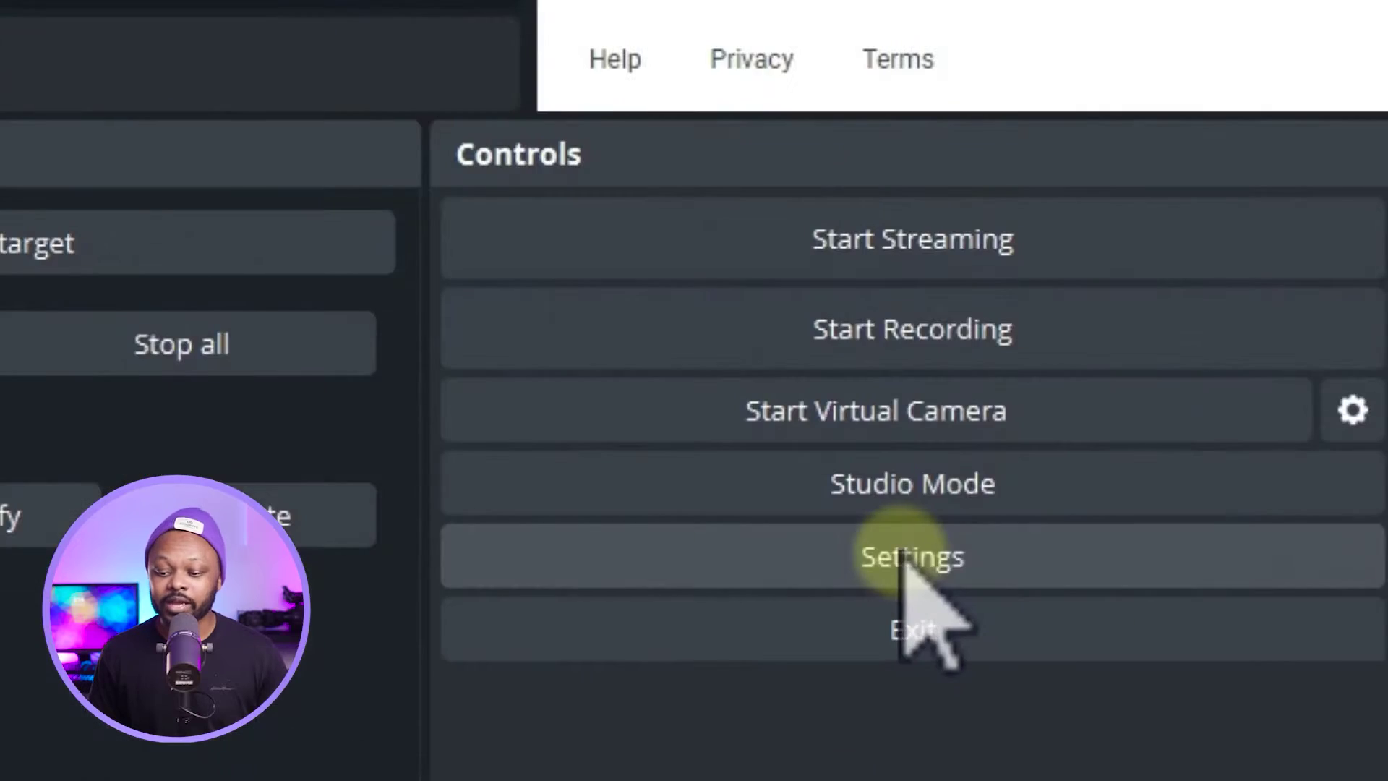
left_click(900, 560)
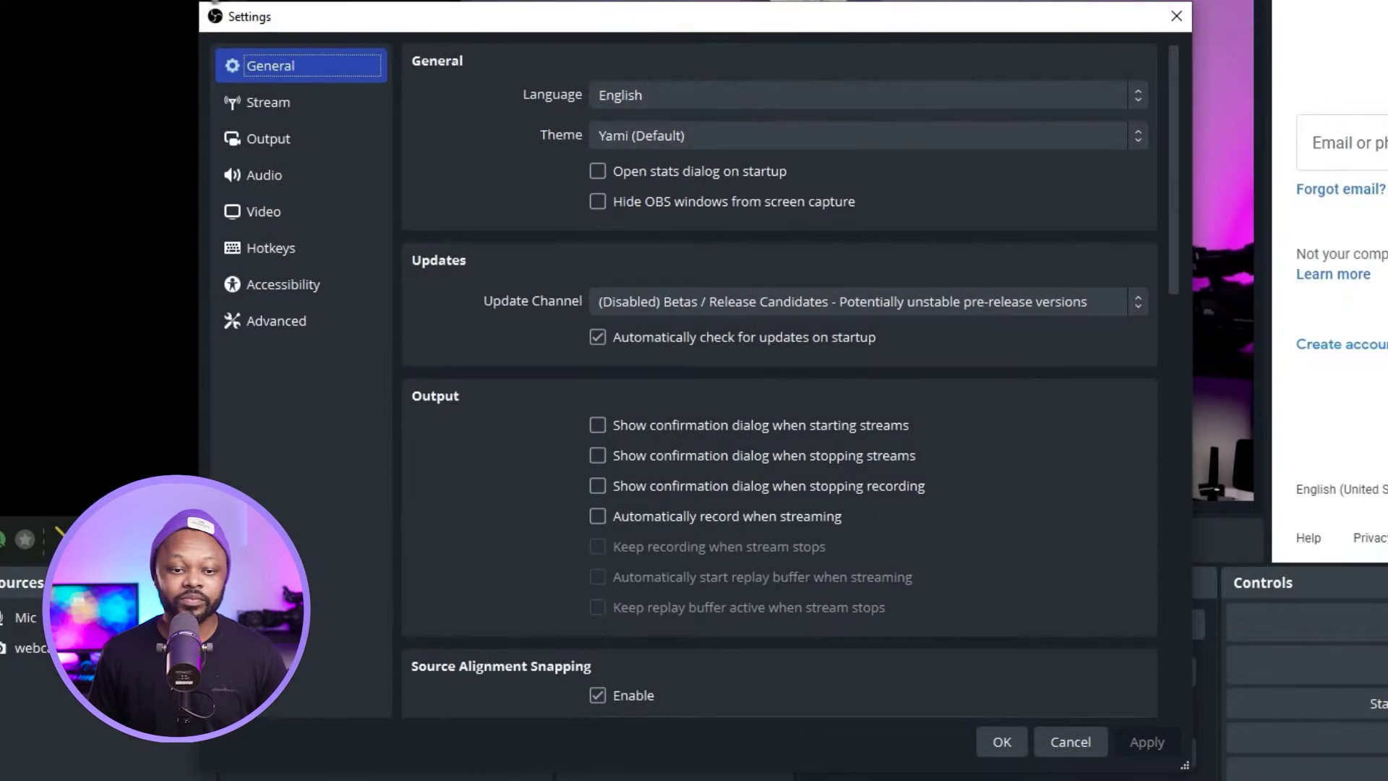
left_click(292, 105)
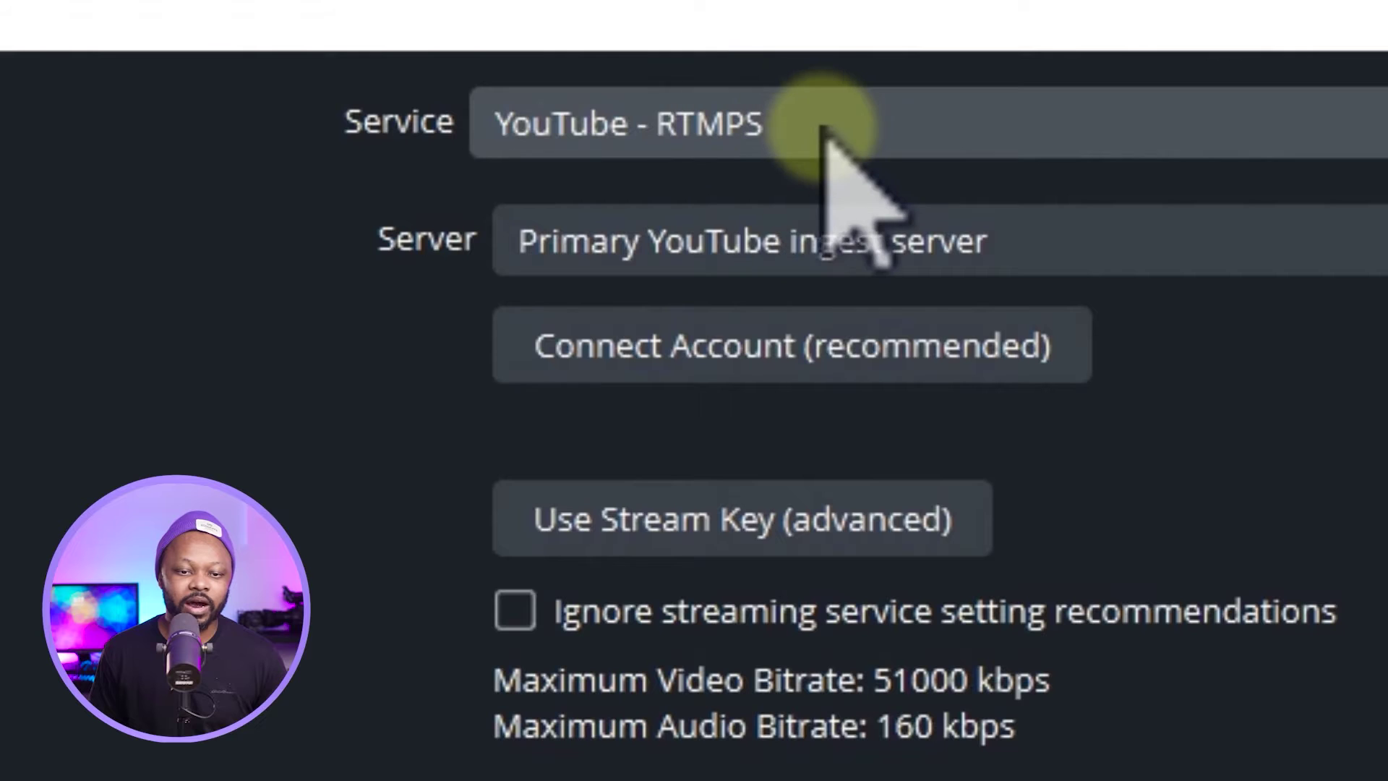
left_click(823, 125)
left_click(825, 127)
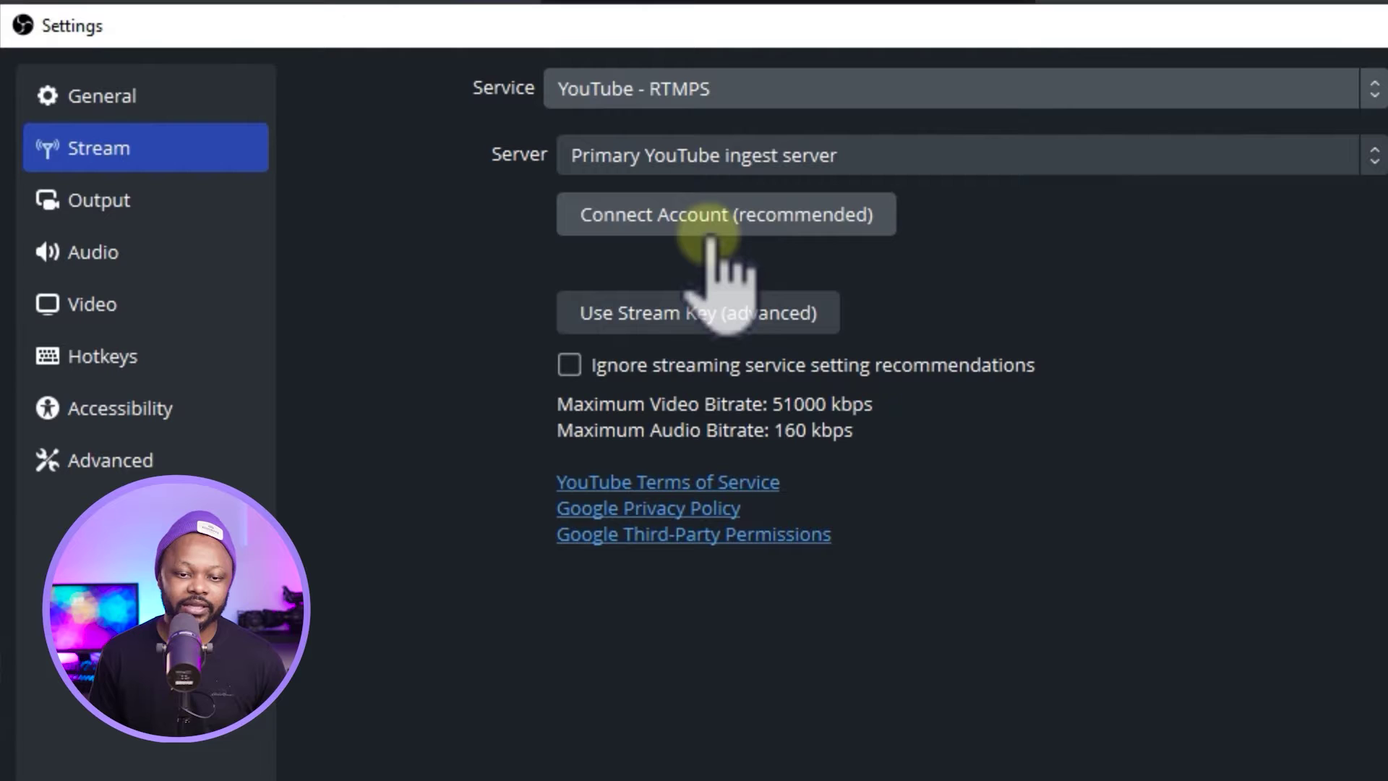
Step: Connect the YouTube account by granting OBS Studio access to the Google account, and save the stream settings
left_click(698, 216)
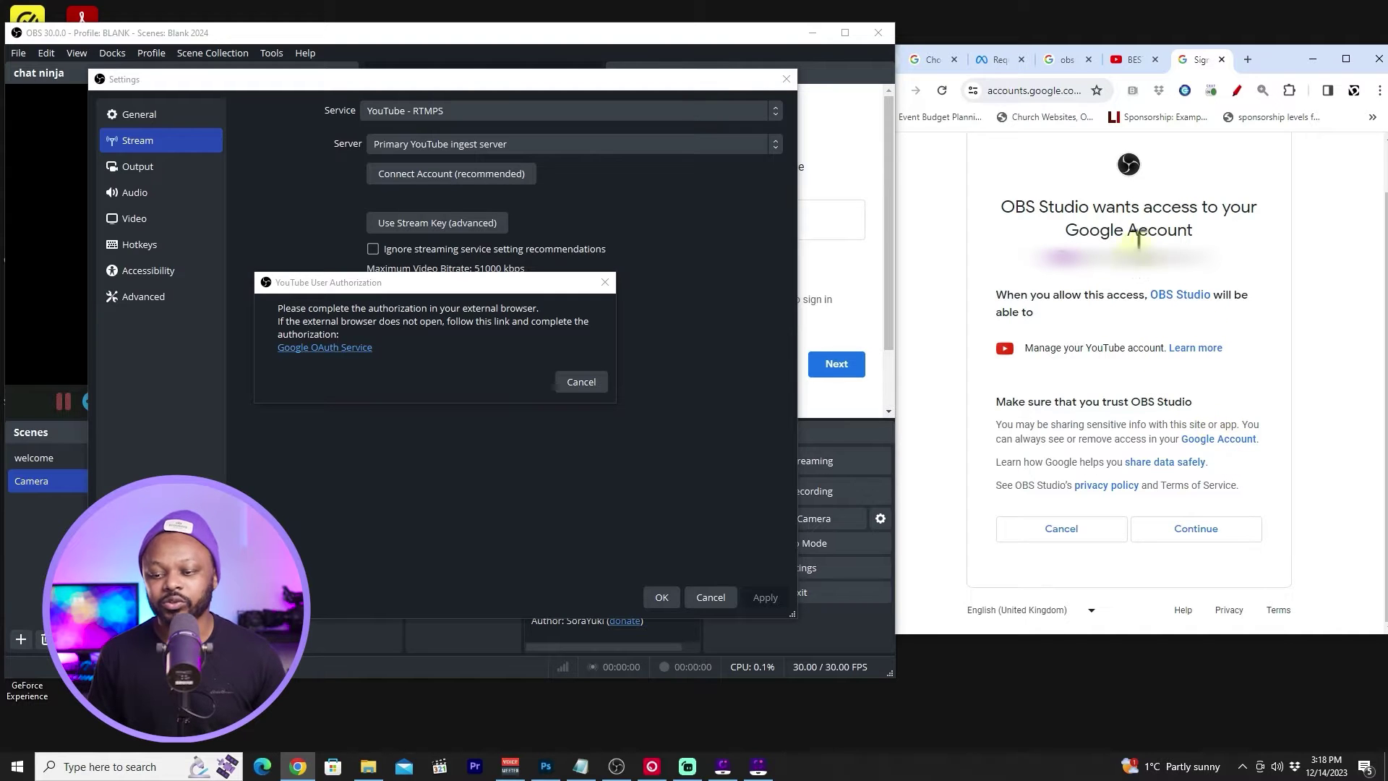
left_click(1200, 535)
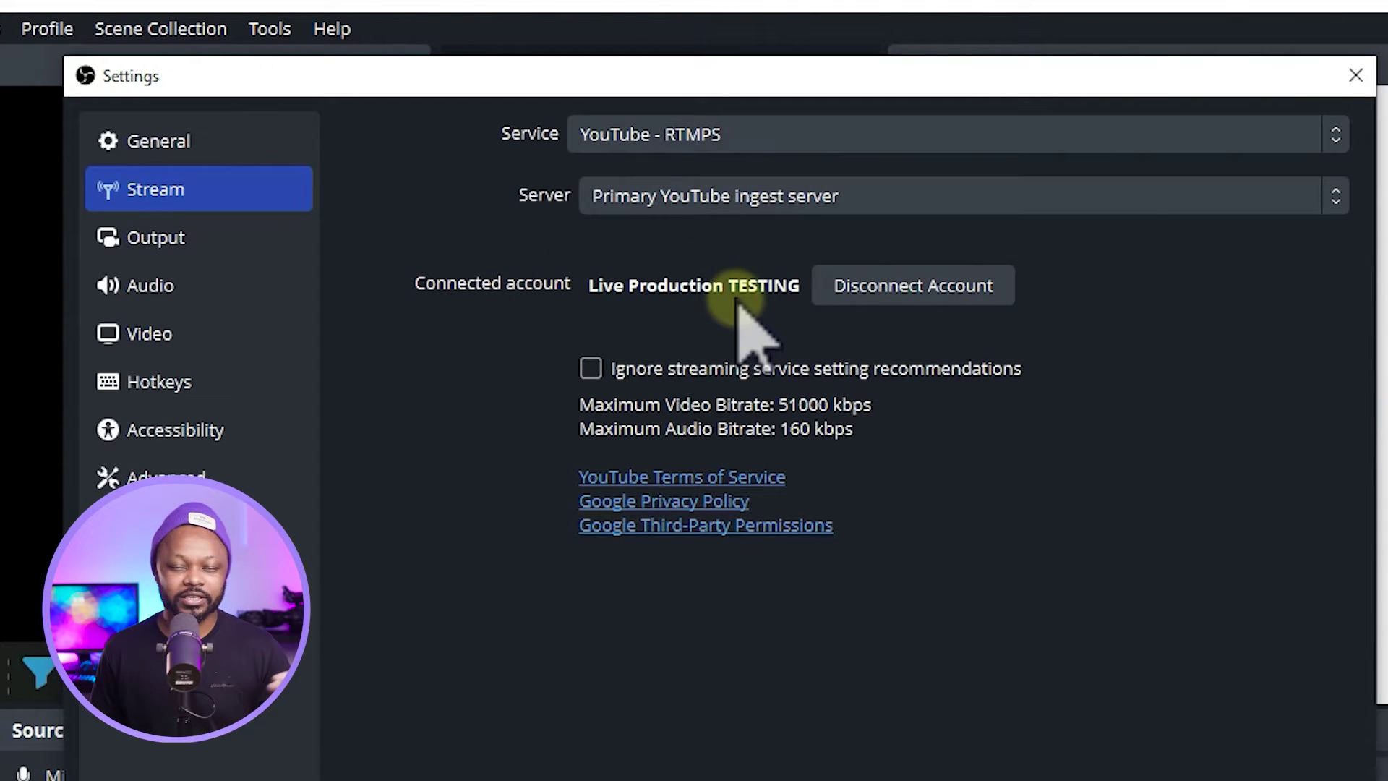
left_click(1060, 597)
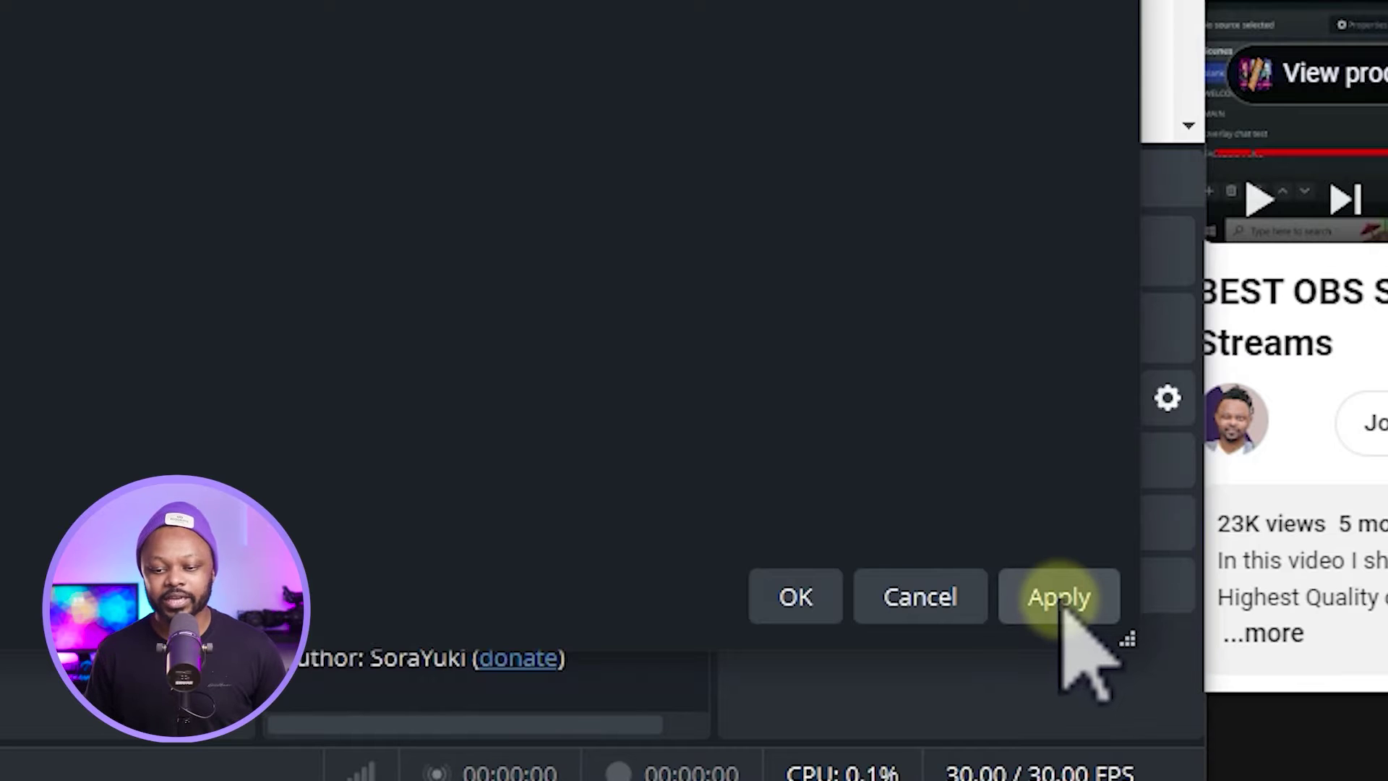
left_click(795, 597)
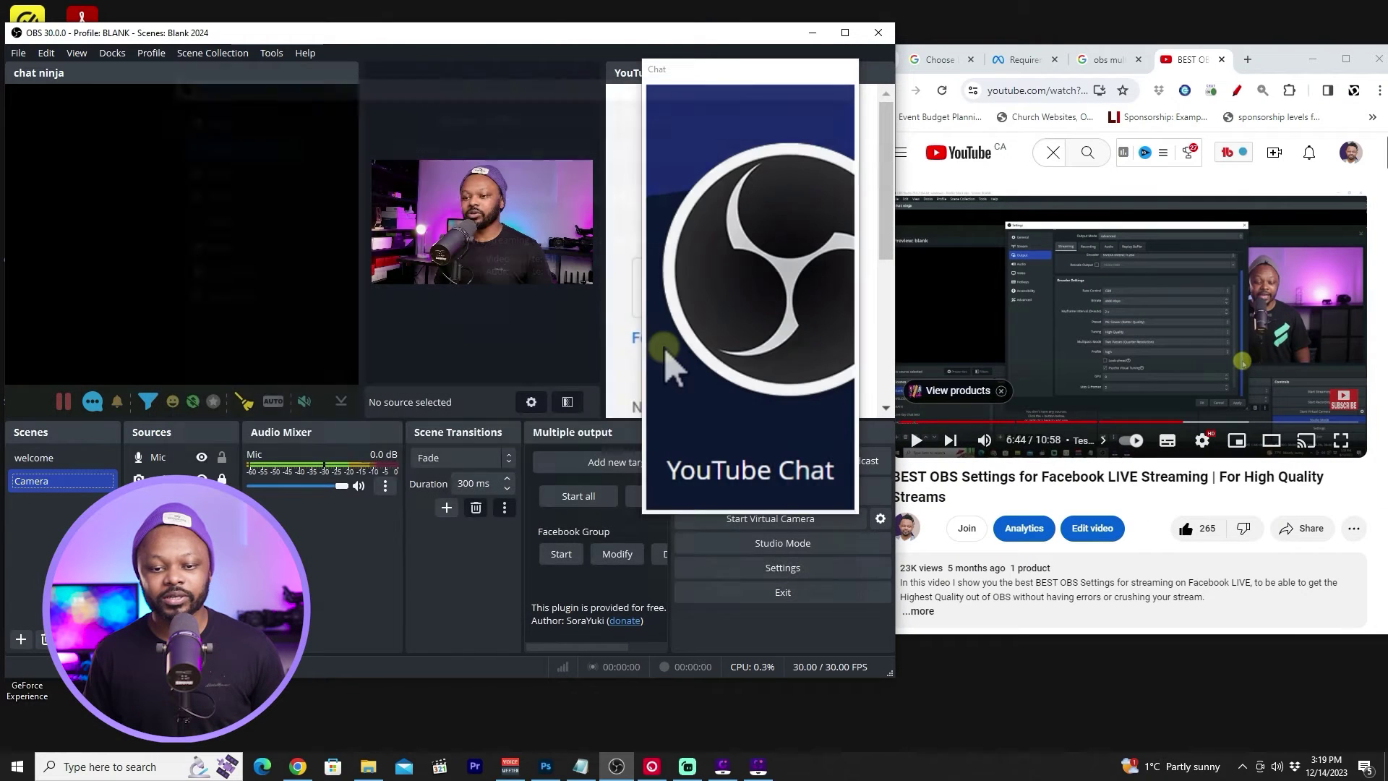
Step: Maximize the OBS window with the floating Chat window moved onto the preview, and unlock the docks
double_click(799, 32)
mouse_move(771, 71)
left_mouse_down()
mouse_move(785, 101)
mouse_move(779, 81)
left_mouse_up()
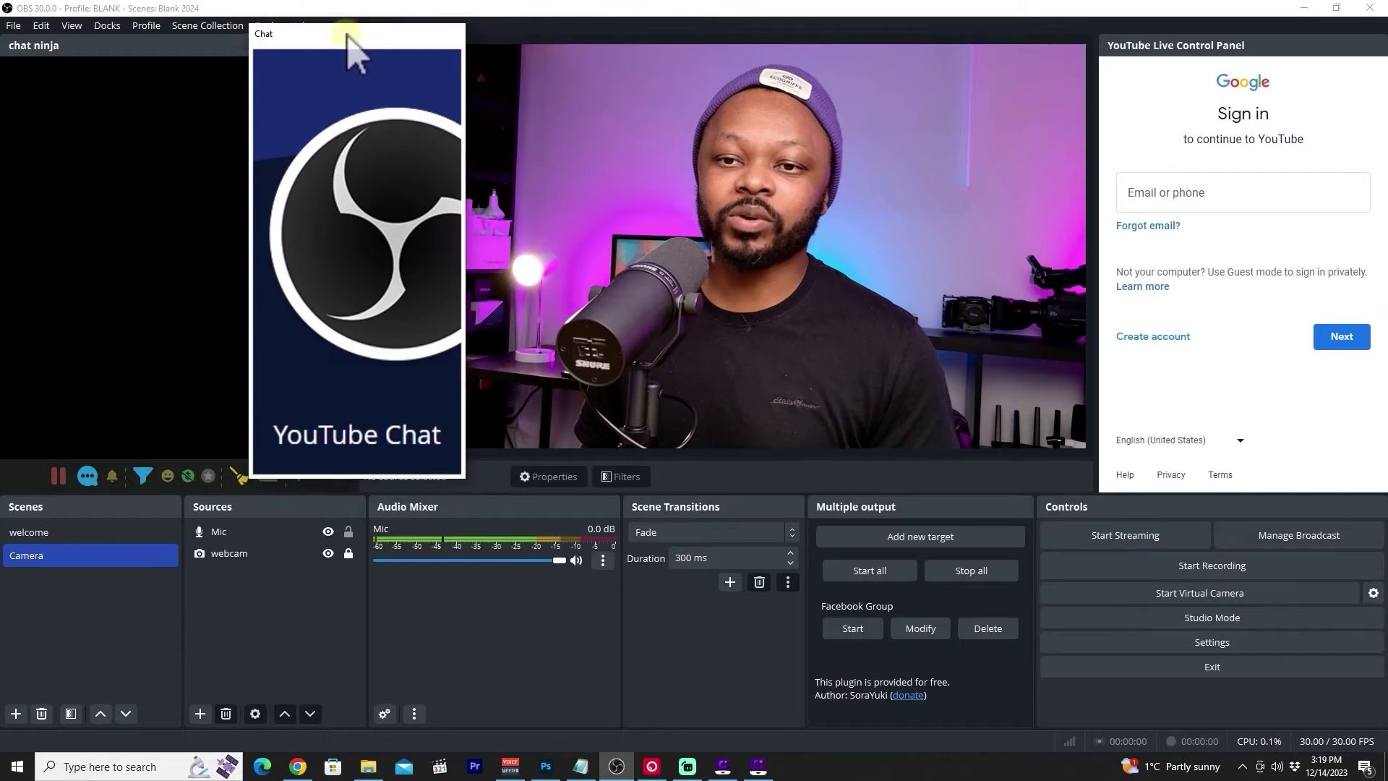
left_click_drag(347, 43, 536, 97)
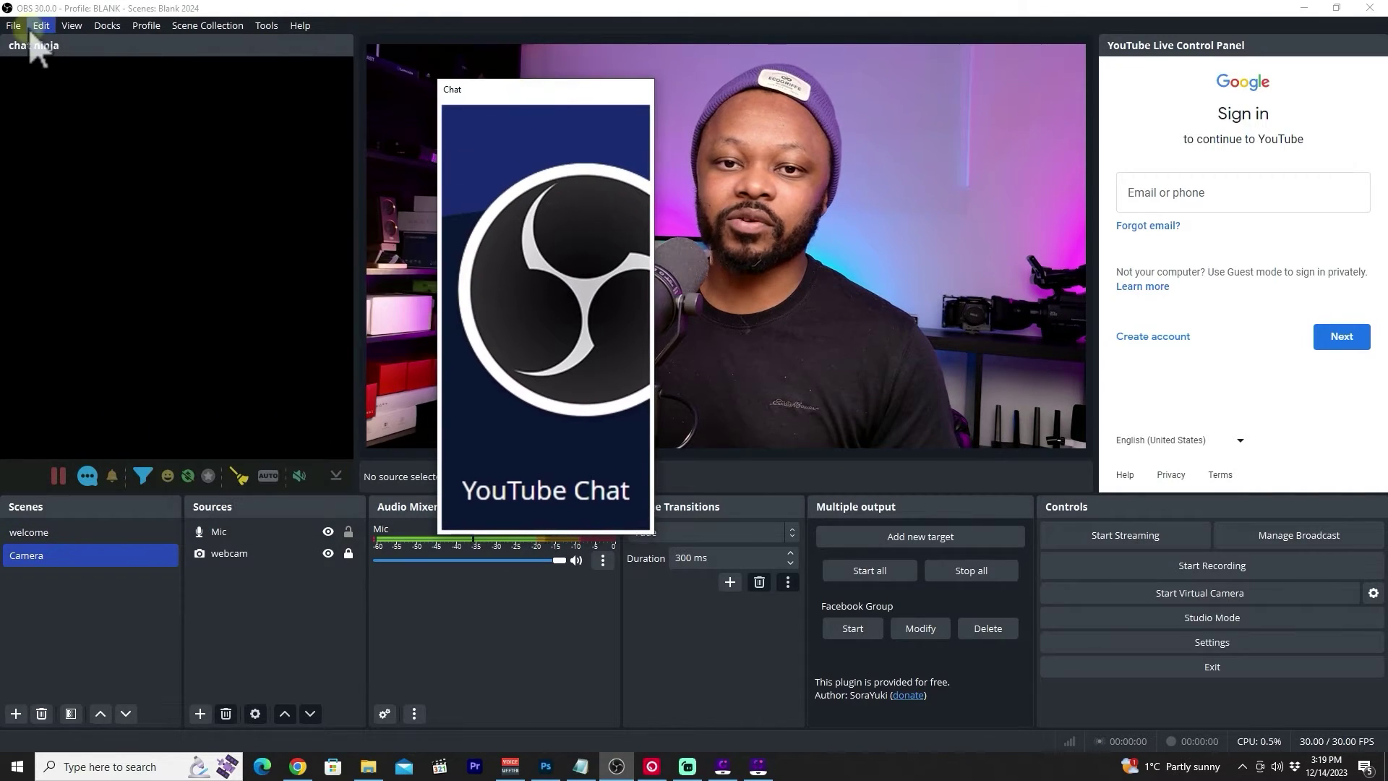
left_click(107, 28)
left_click(110, 48)
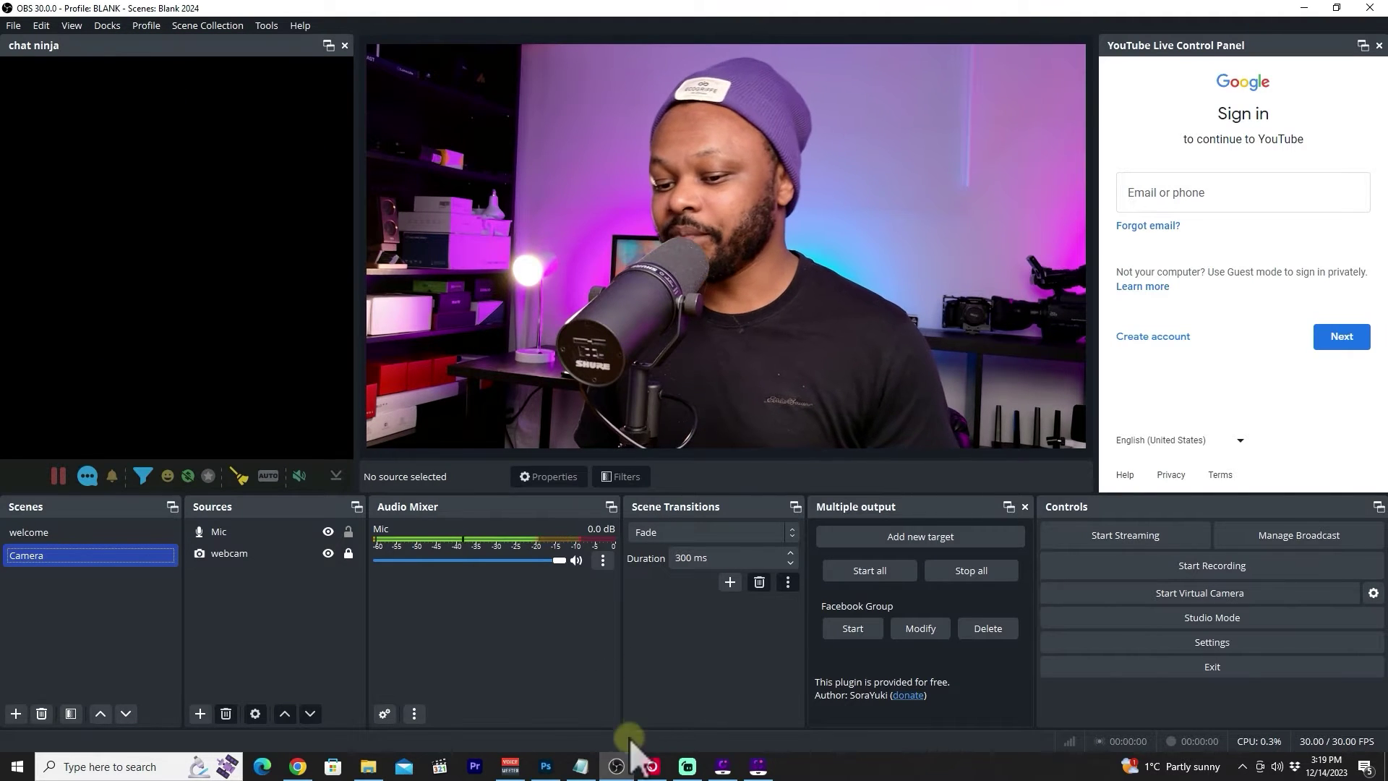
Step: Dock the floating Chat window as a tab together with the chat ninja dock, and check switching between both tabs
left_click(617, 767)
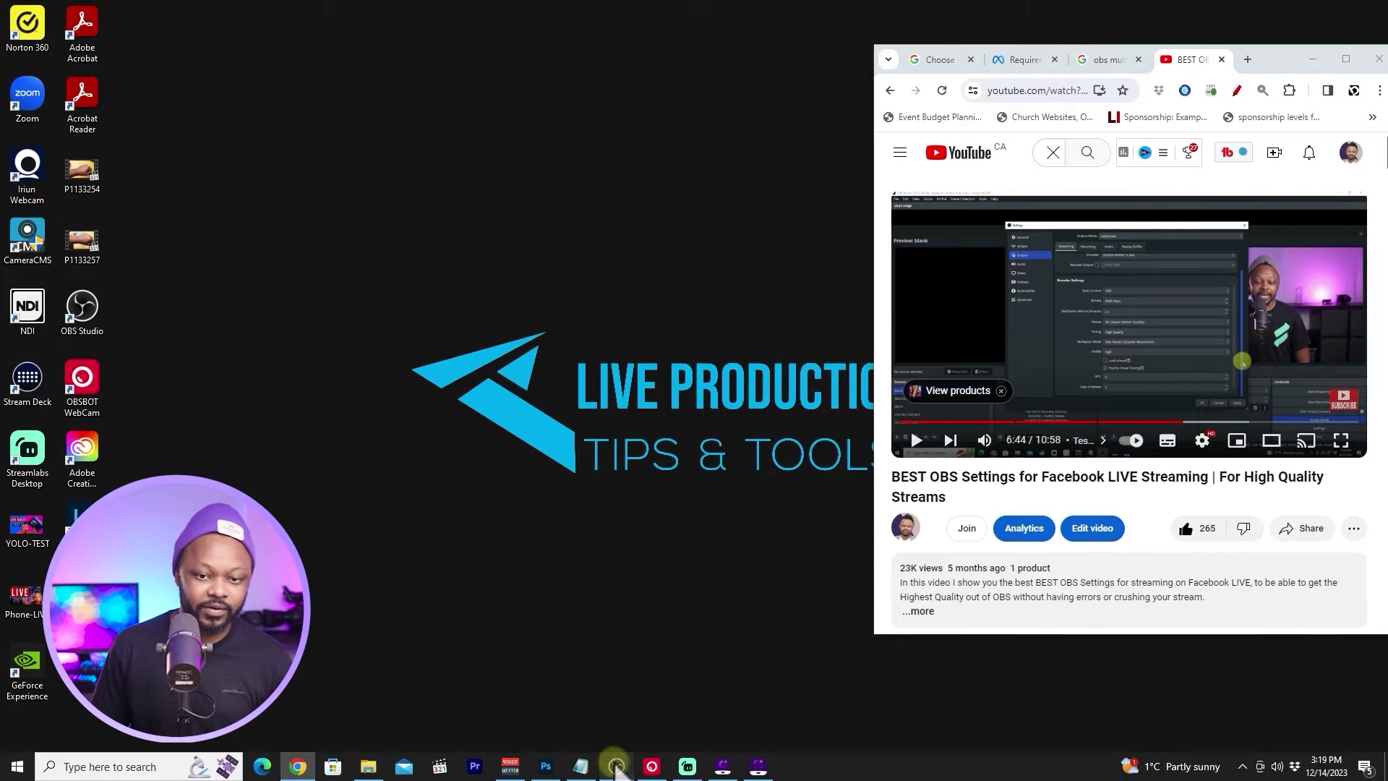
left_click(616, 767)
left_click(1335, 11)
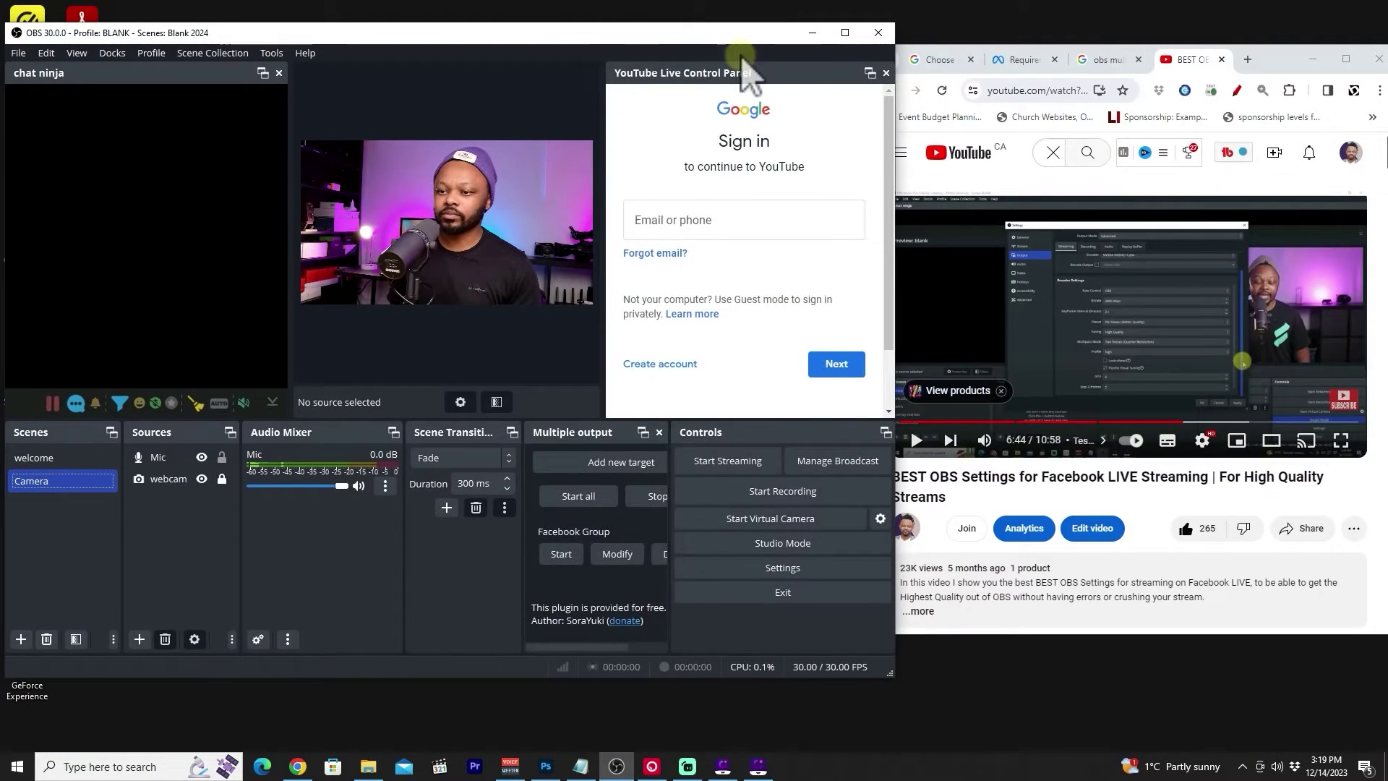
left_click_drag(605, 40, 1052, 78)
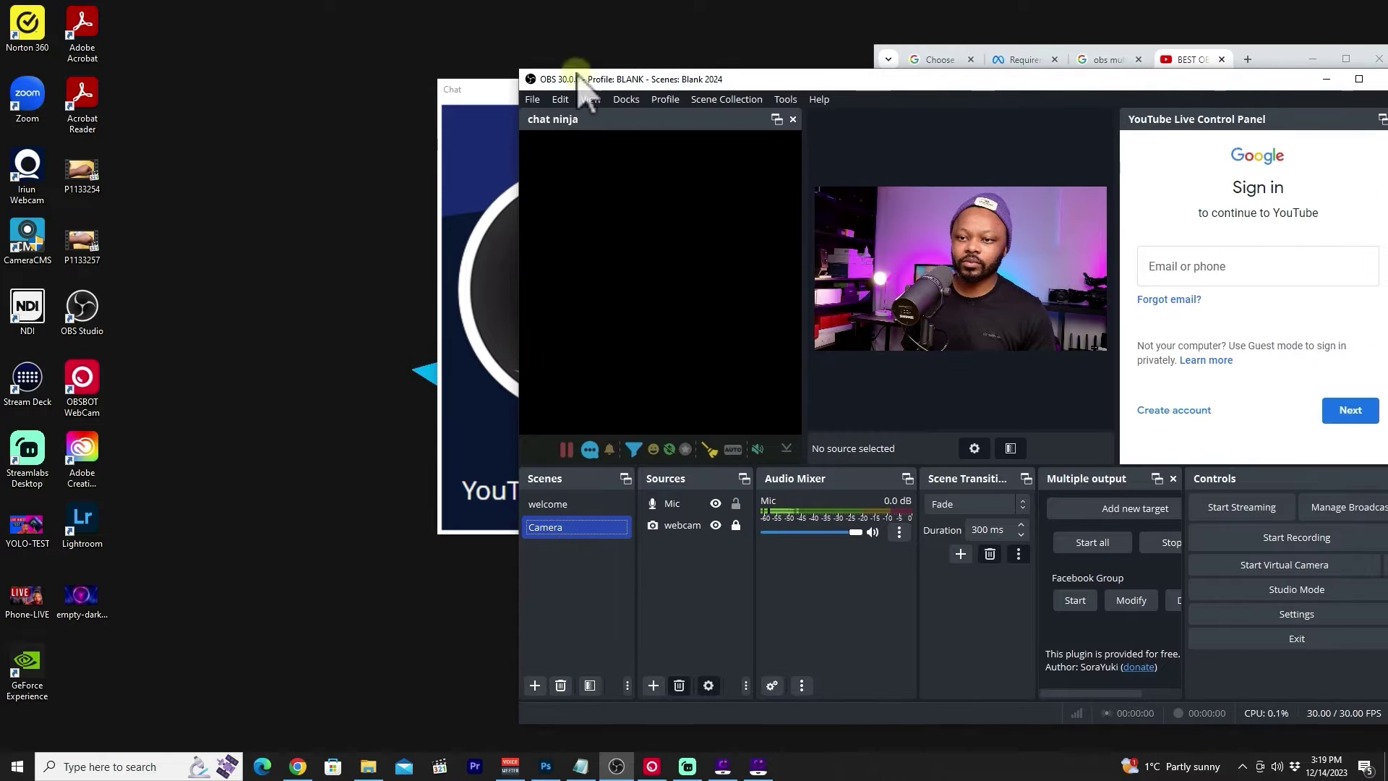
left_click_drag(504, 90, 185, 42)
left_click_drag(930, 85, 756, 52)
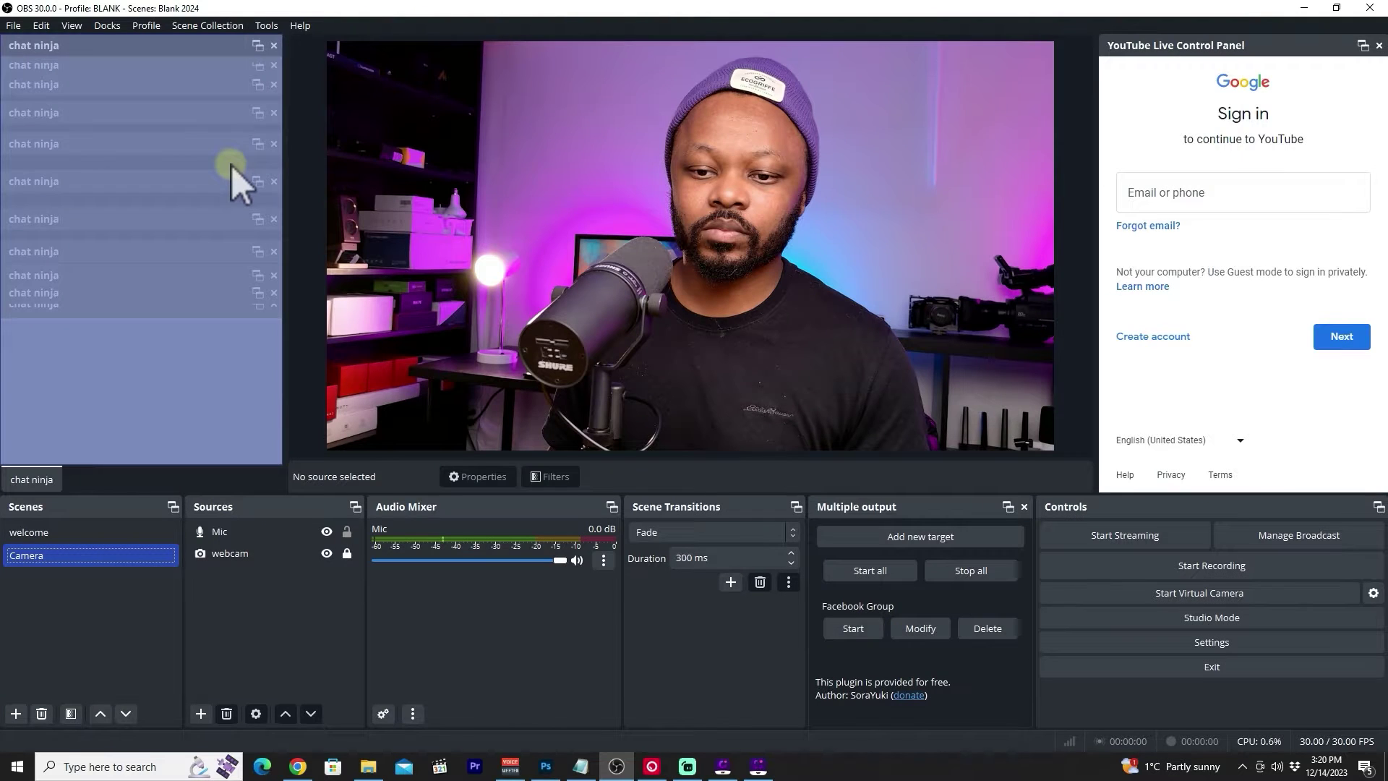
left_click_drag(231, 164, 232, 164)
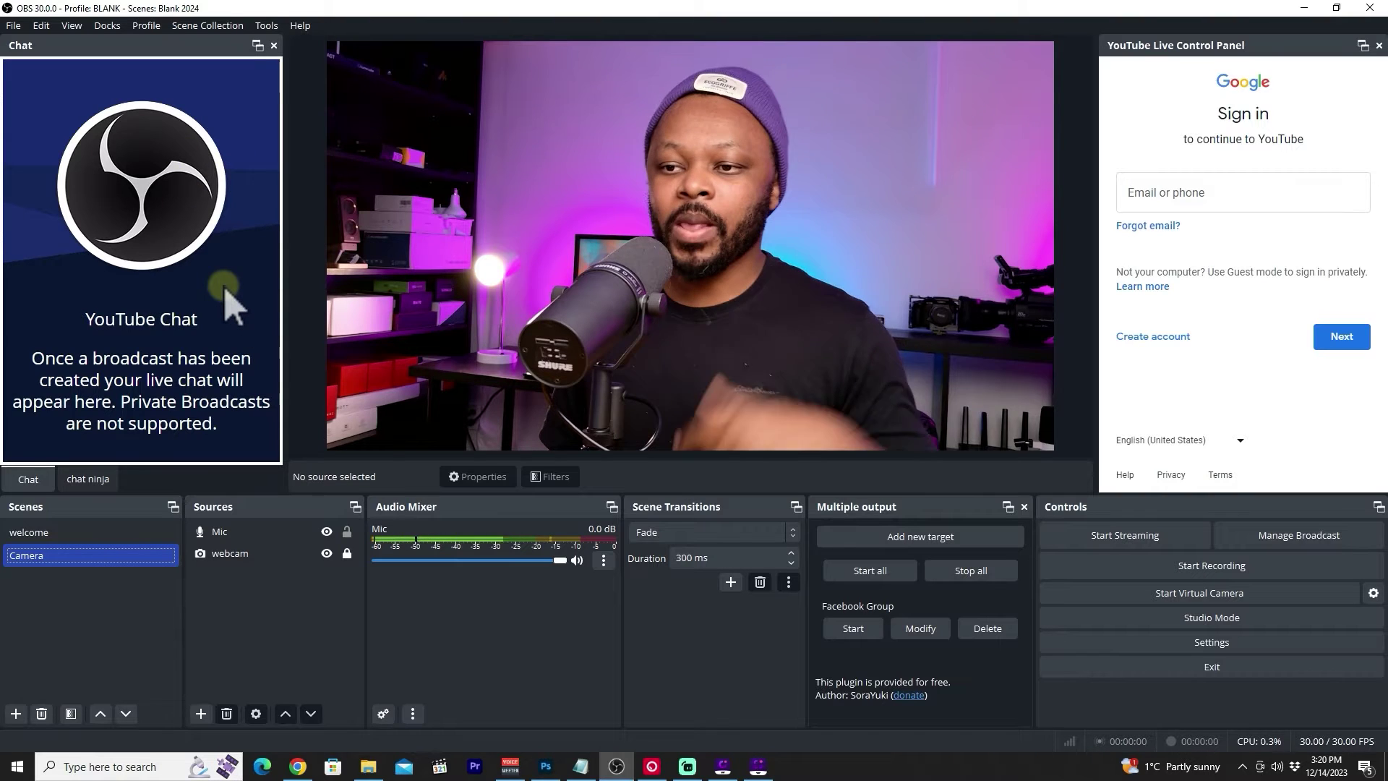
left_click(49, 522)
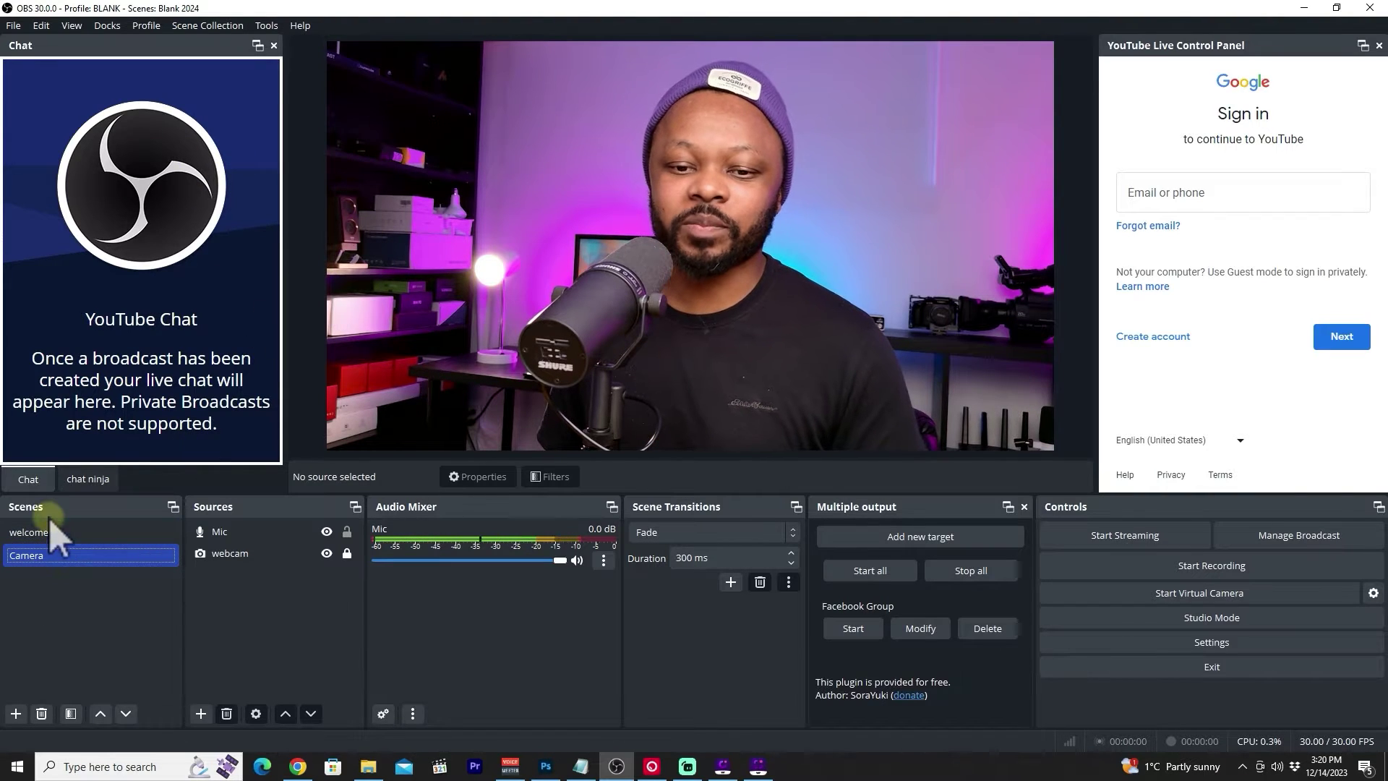
left_click(101, 480)
left_click(28, 480)
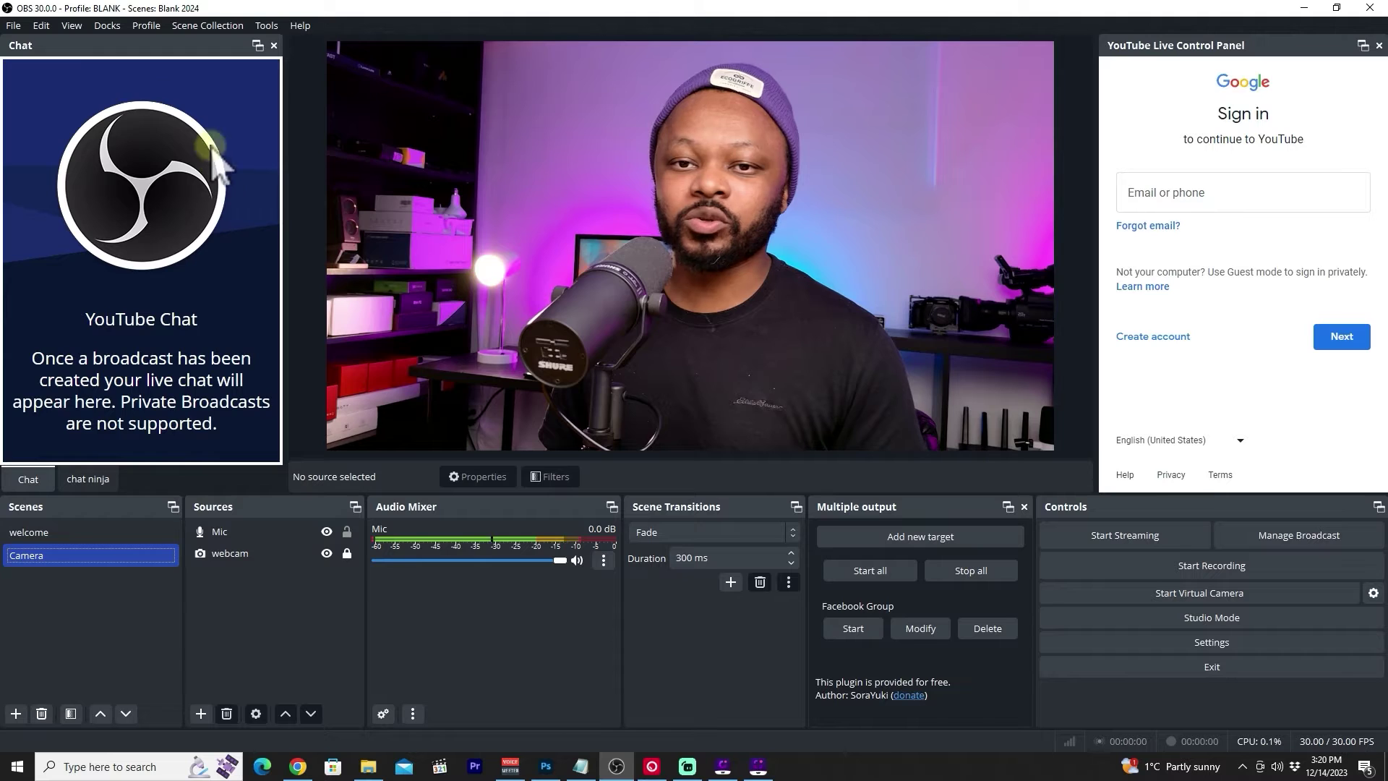
Step: Lock the docks and start signing in to YouTube in the YouTube Live Control Panel
left_click(107, 26)
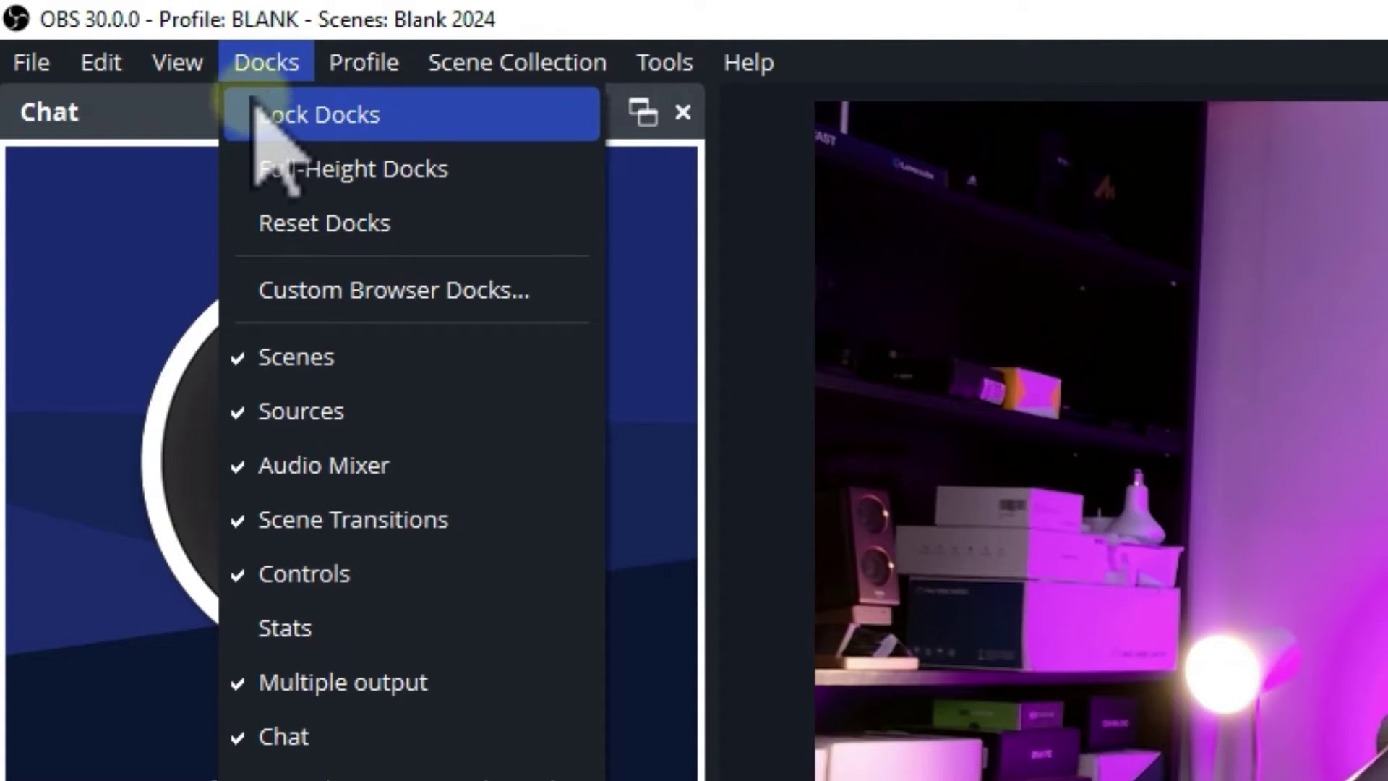
left_click(318, 114)
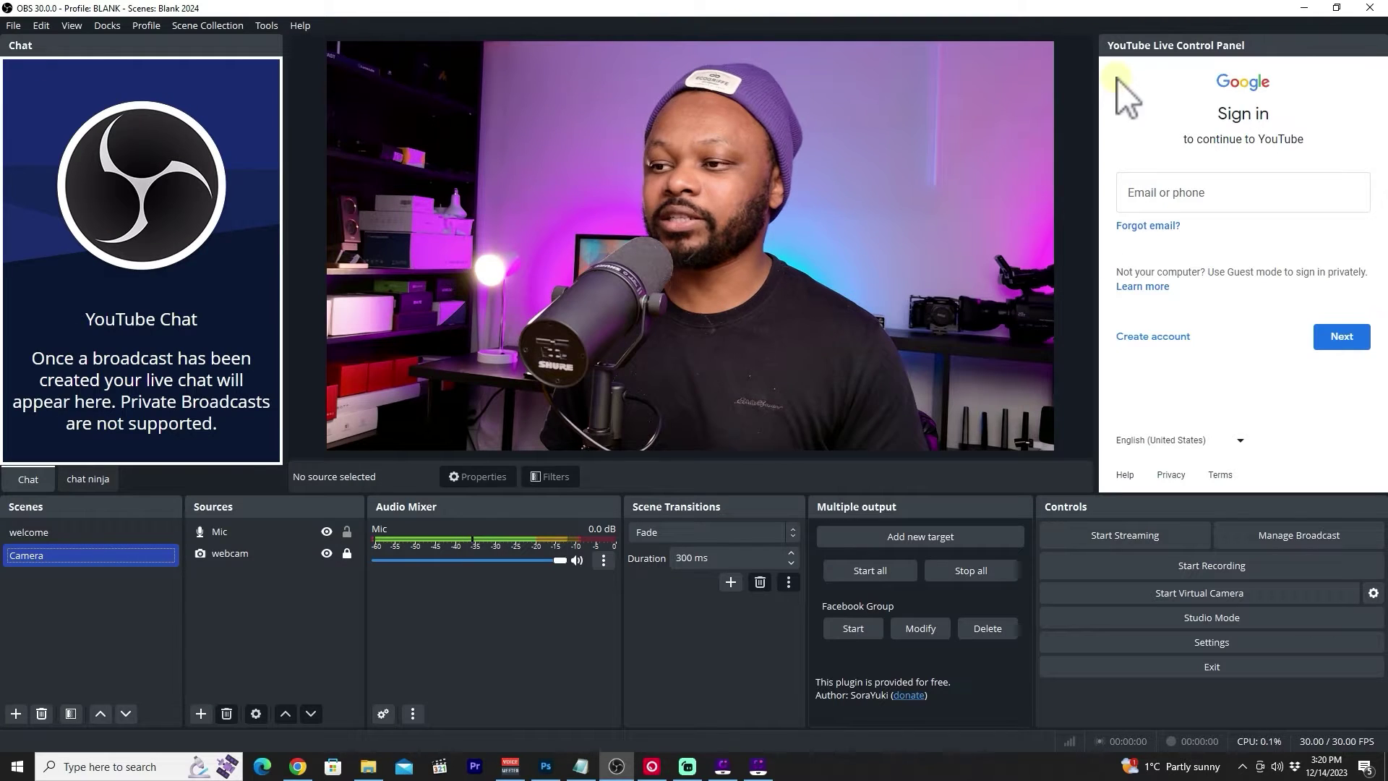
left_click(1161, 187)
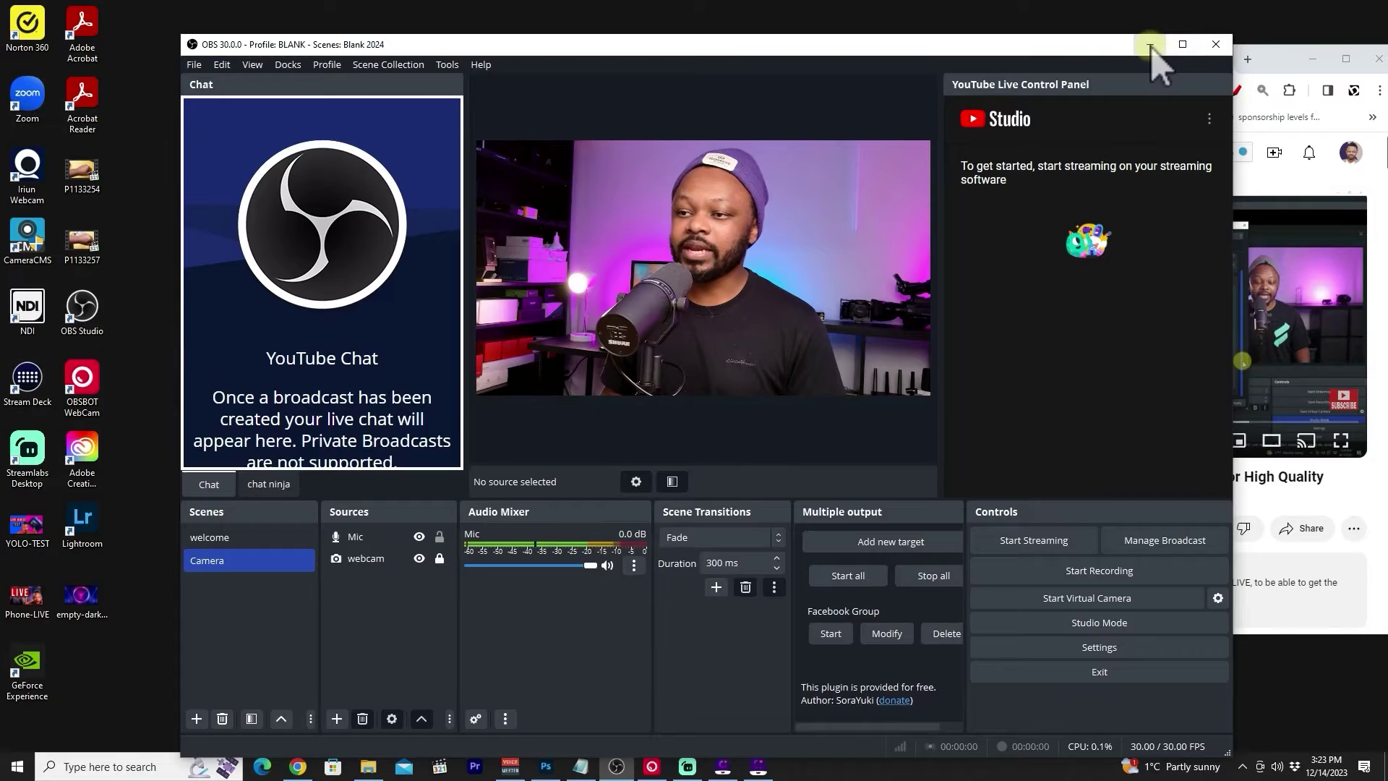
Step: Switch to Chrome, search Google for "internet speed test" in a new tab, and run the test to measure the upload speed
left_click(1150, 46)
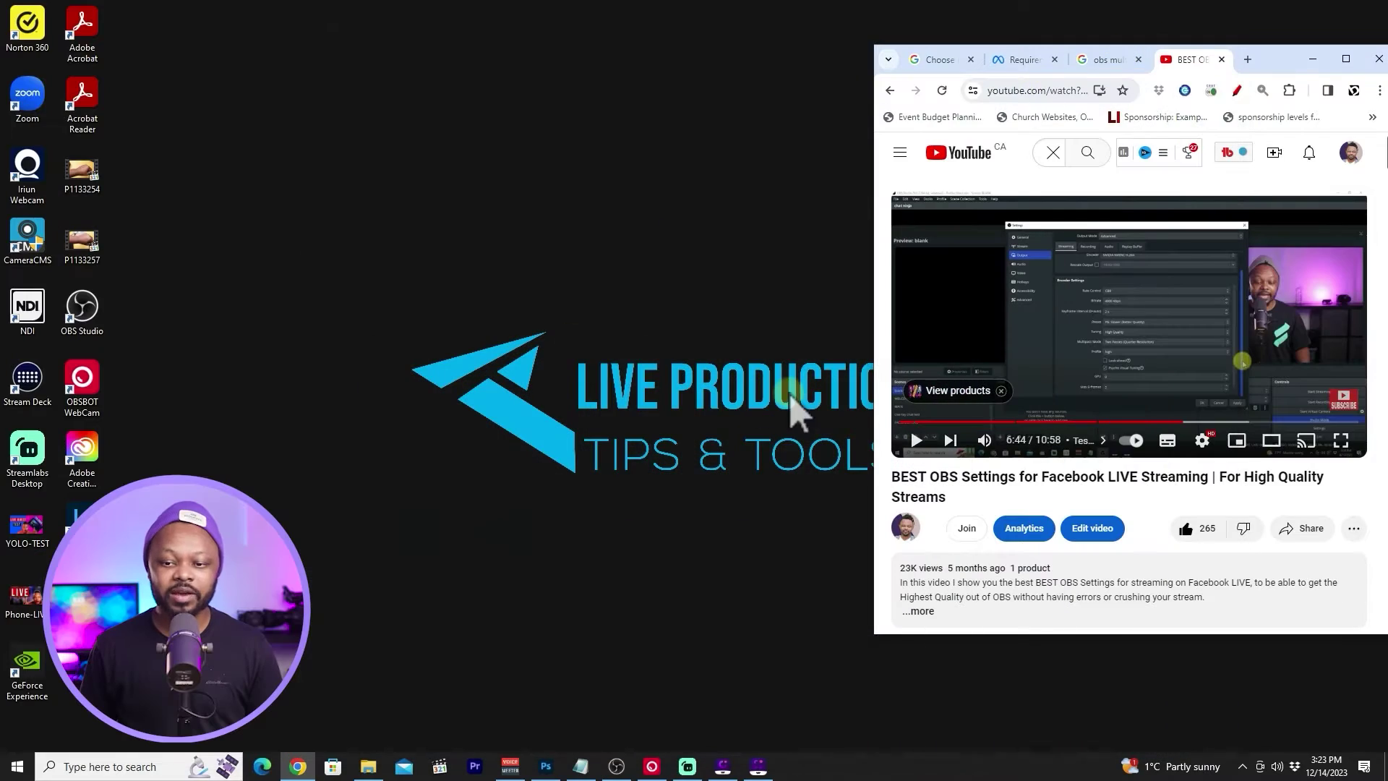
left_click(1346, 58)
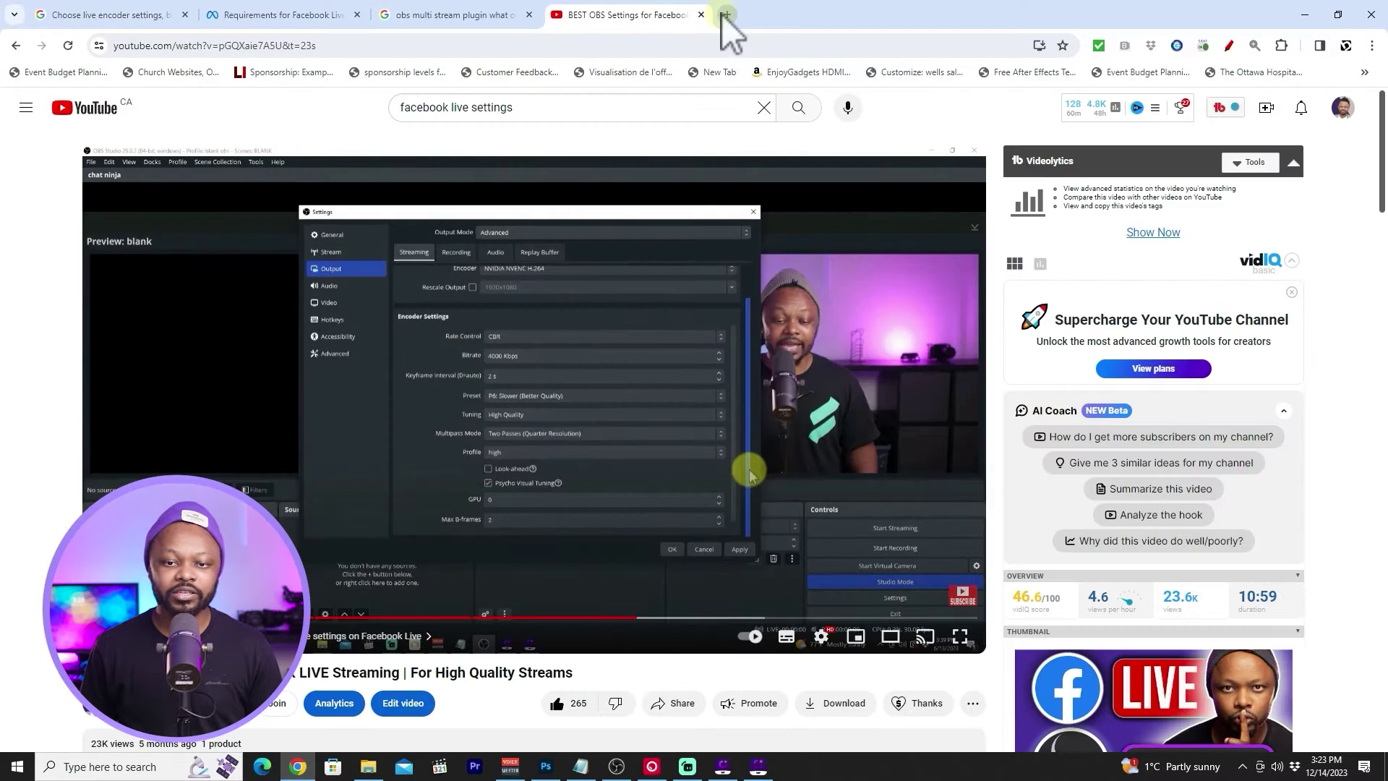
left_click(725, 15)
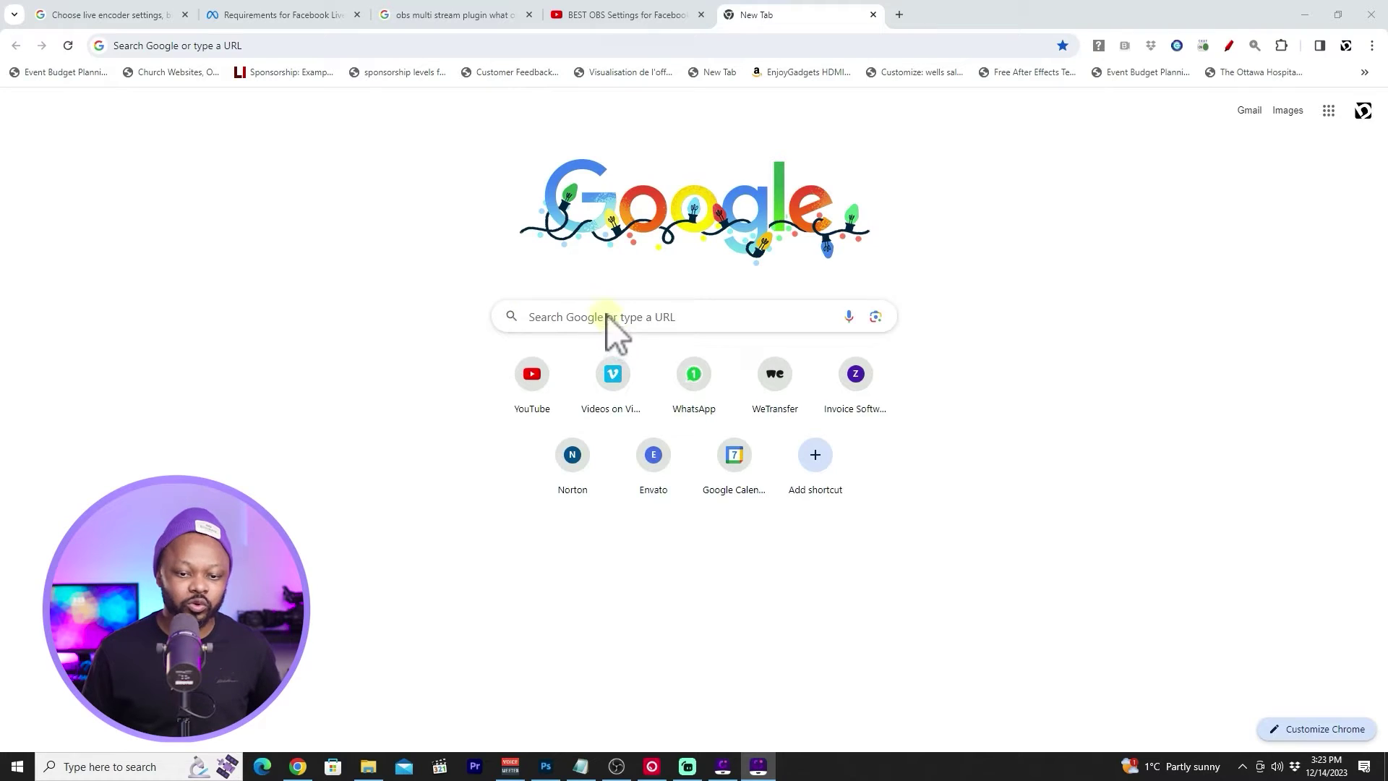
left_click(606, 316)
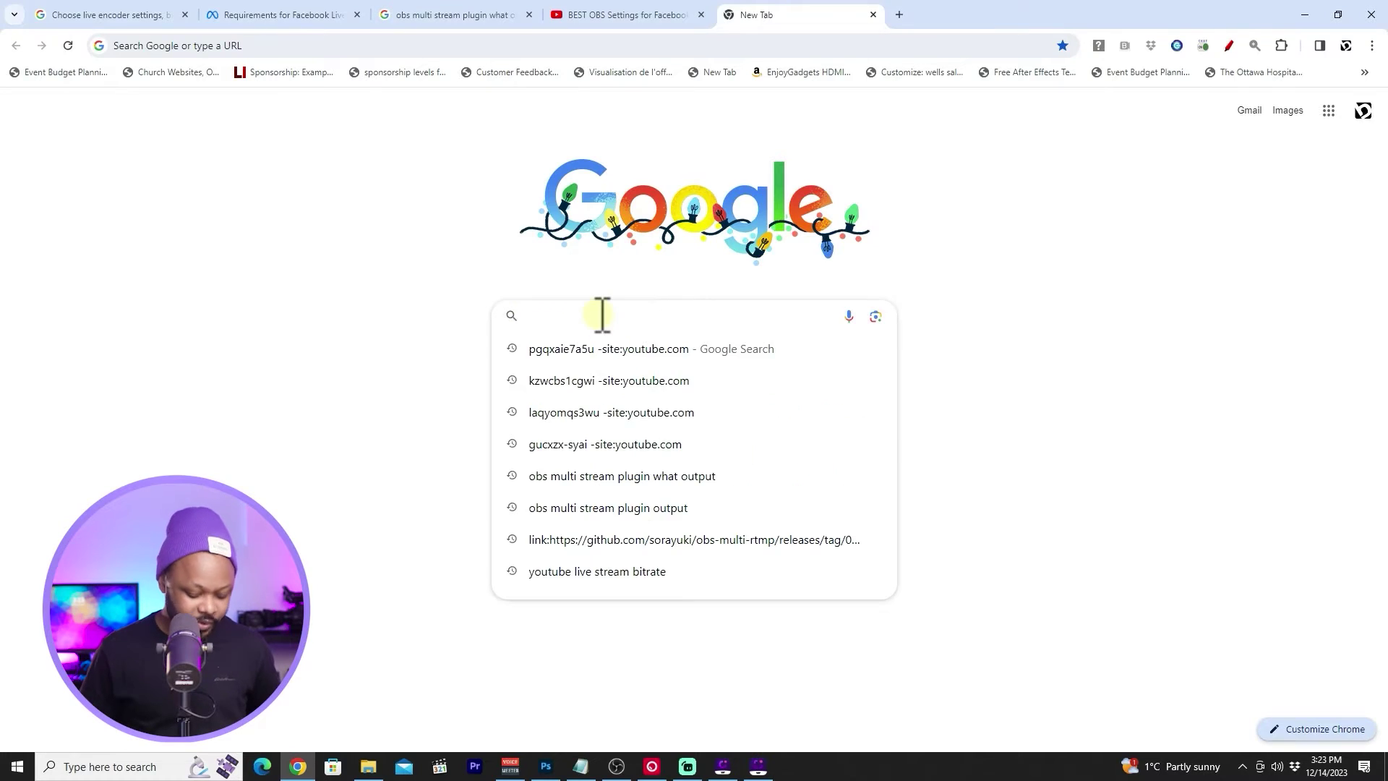
type("internet speed test")
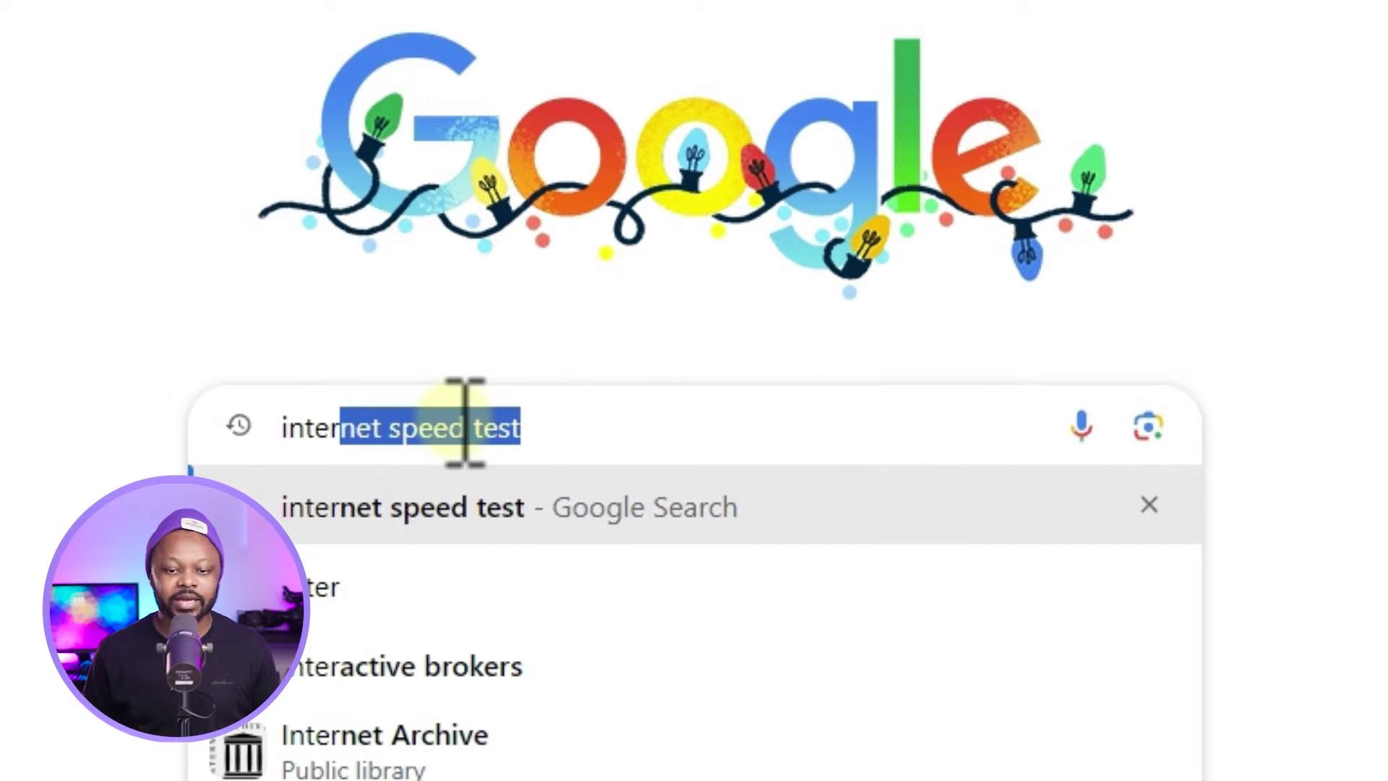
left_click(563, 522)
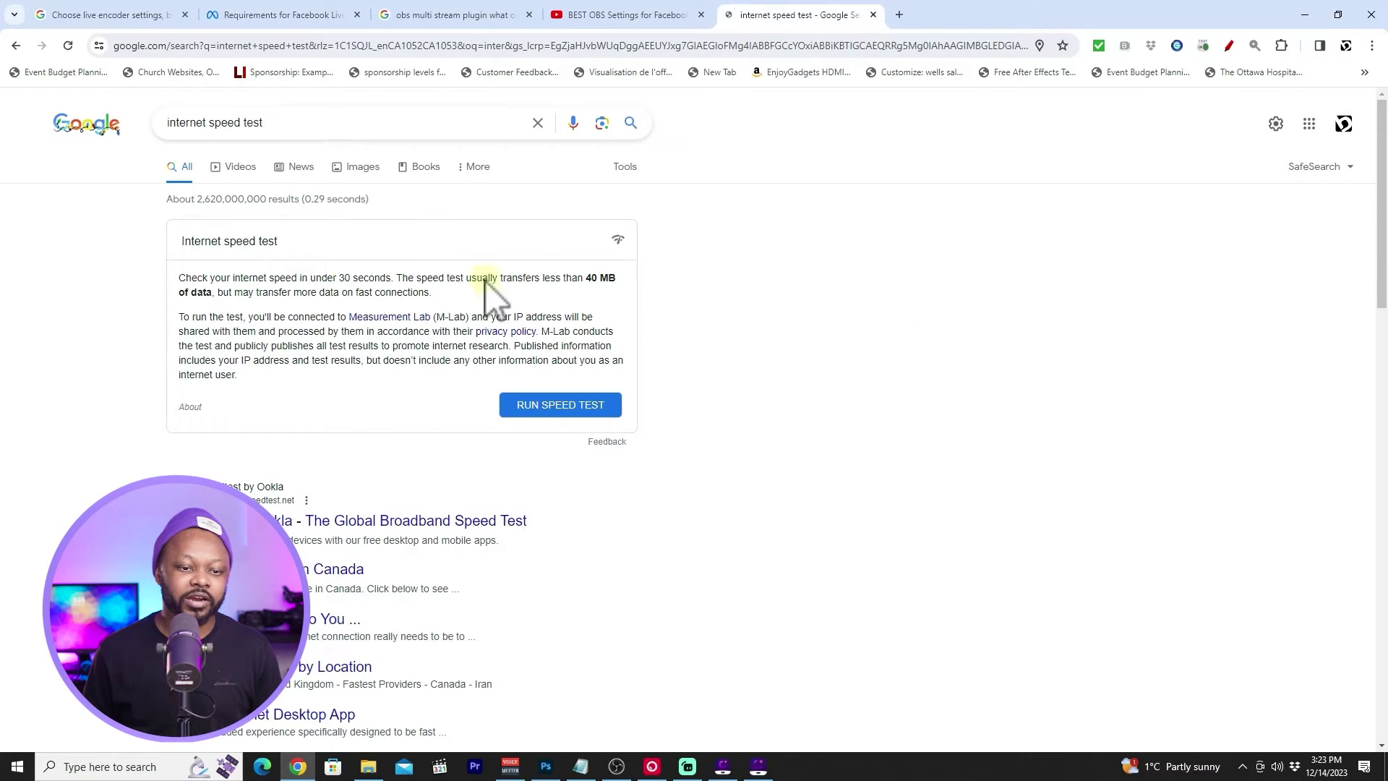
left_click(585, 406)
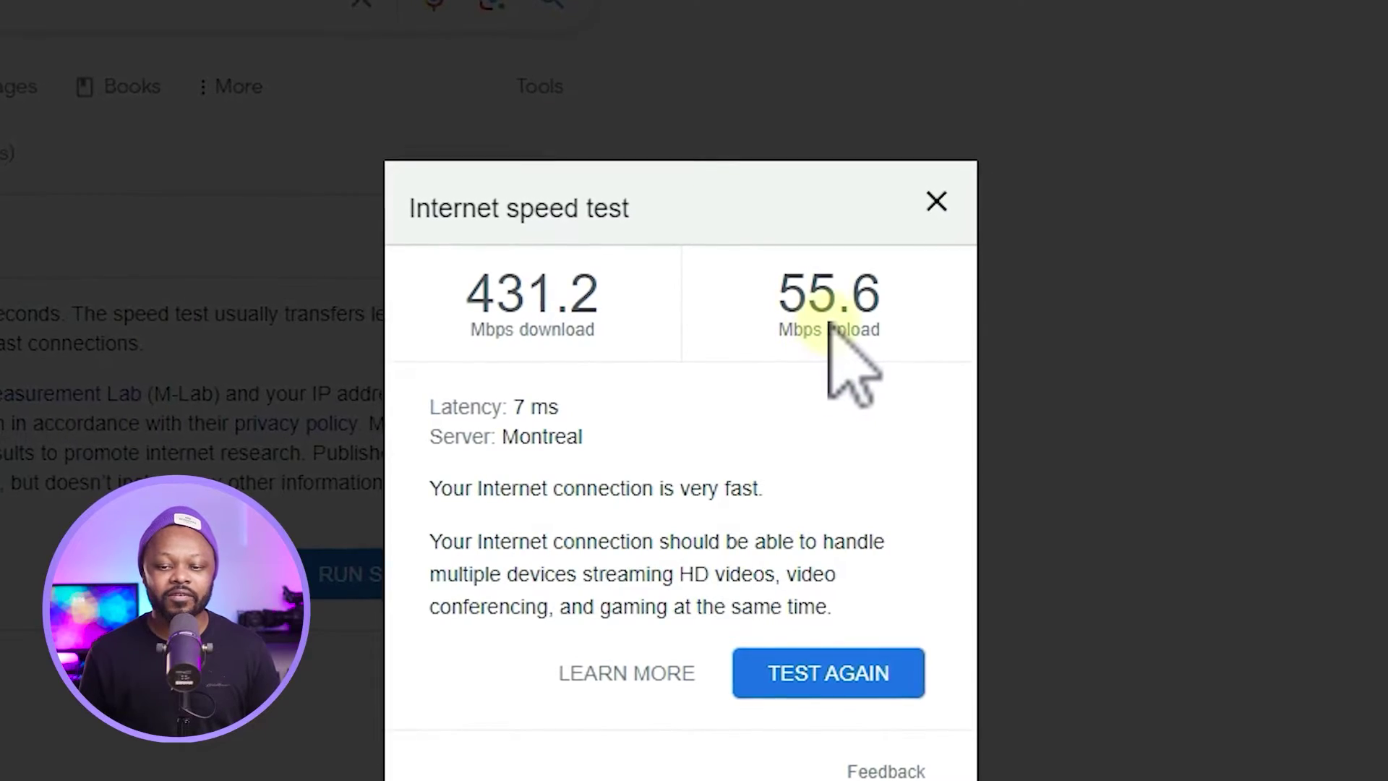
left_click_drag(781, 293, 899, 305)
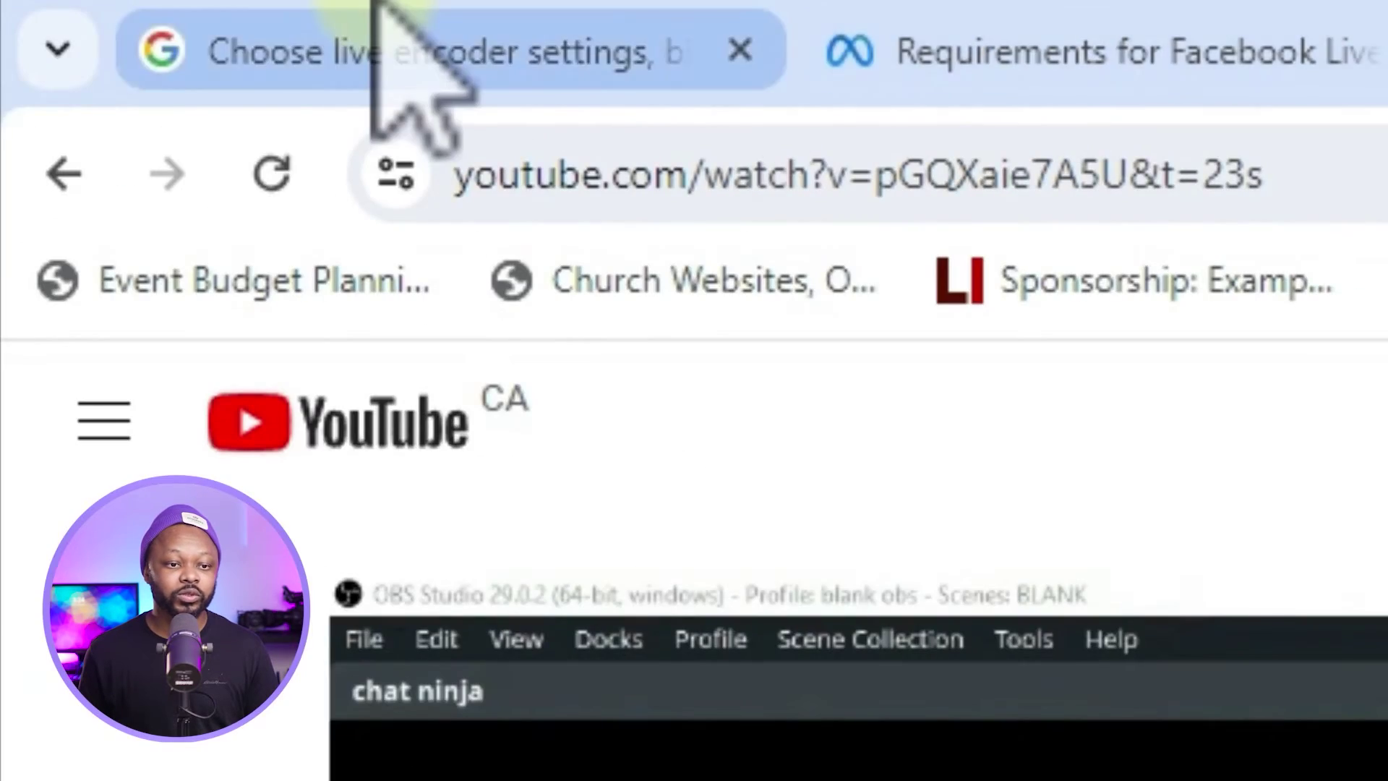
left_click(95, 11)
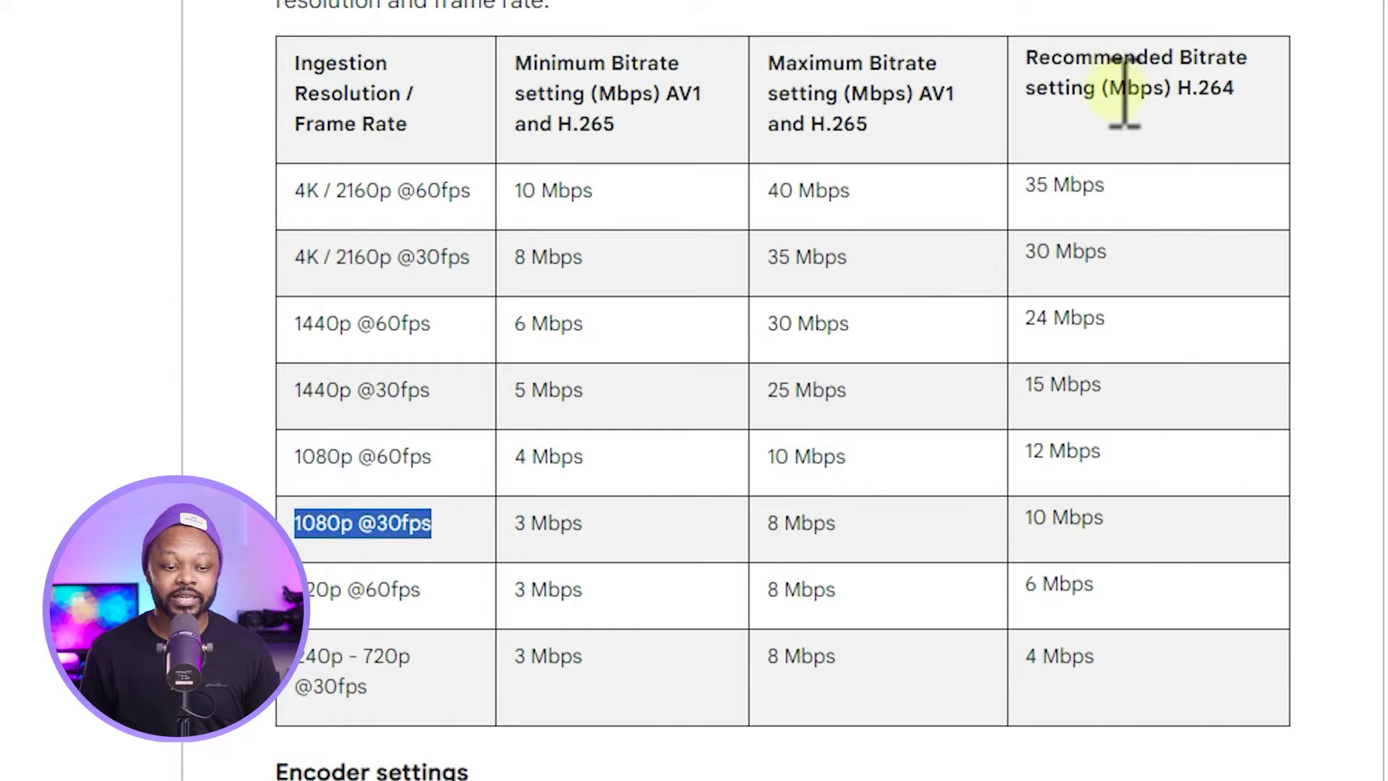
left_click_drag(1034, 518, 1126, 516)
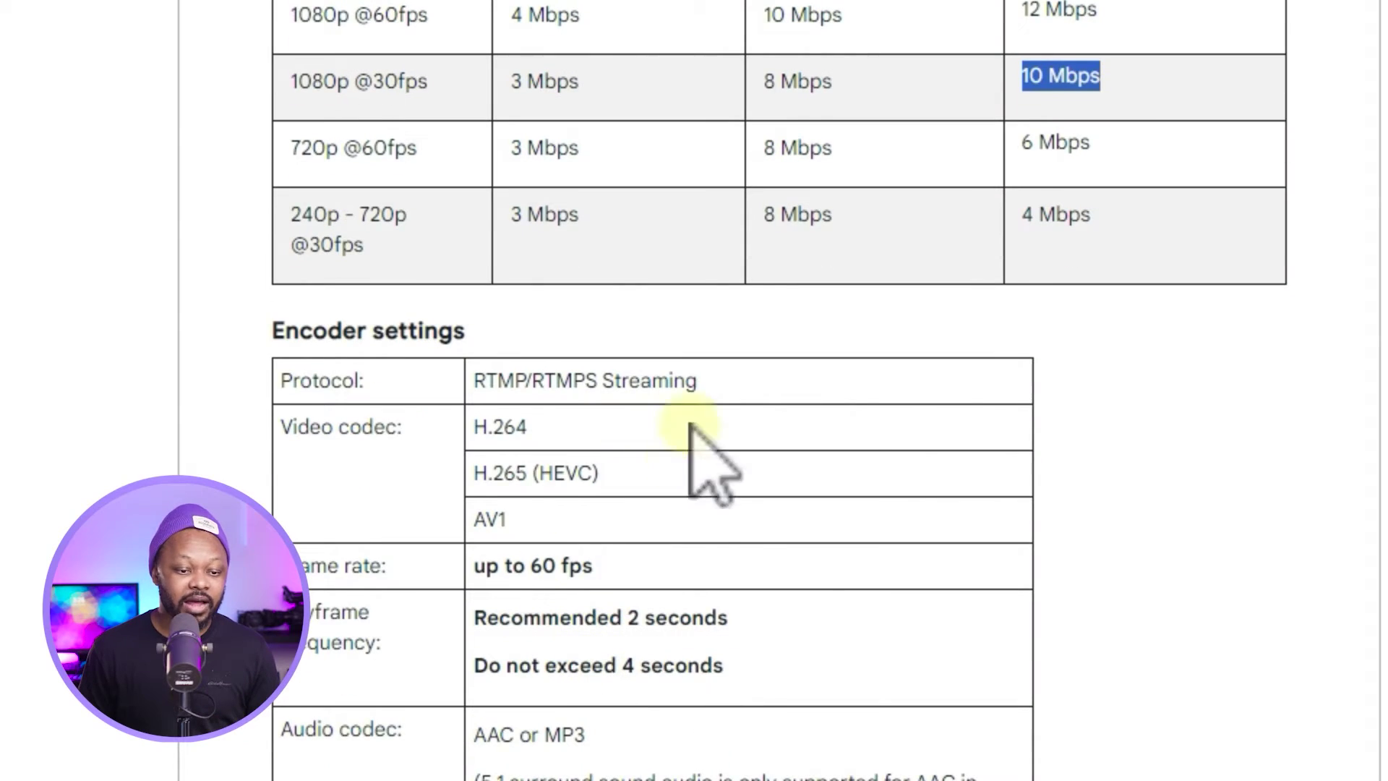
scroll(533, 524, "down", 4)
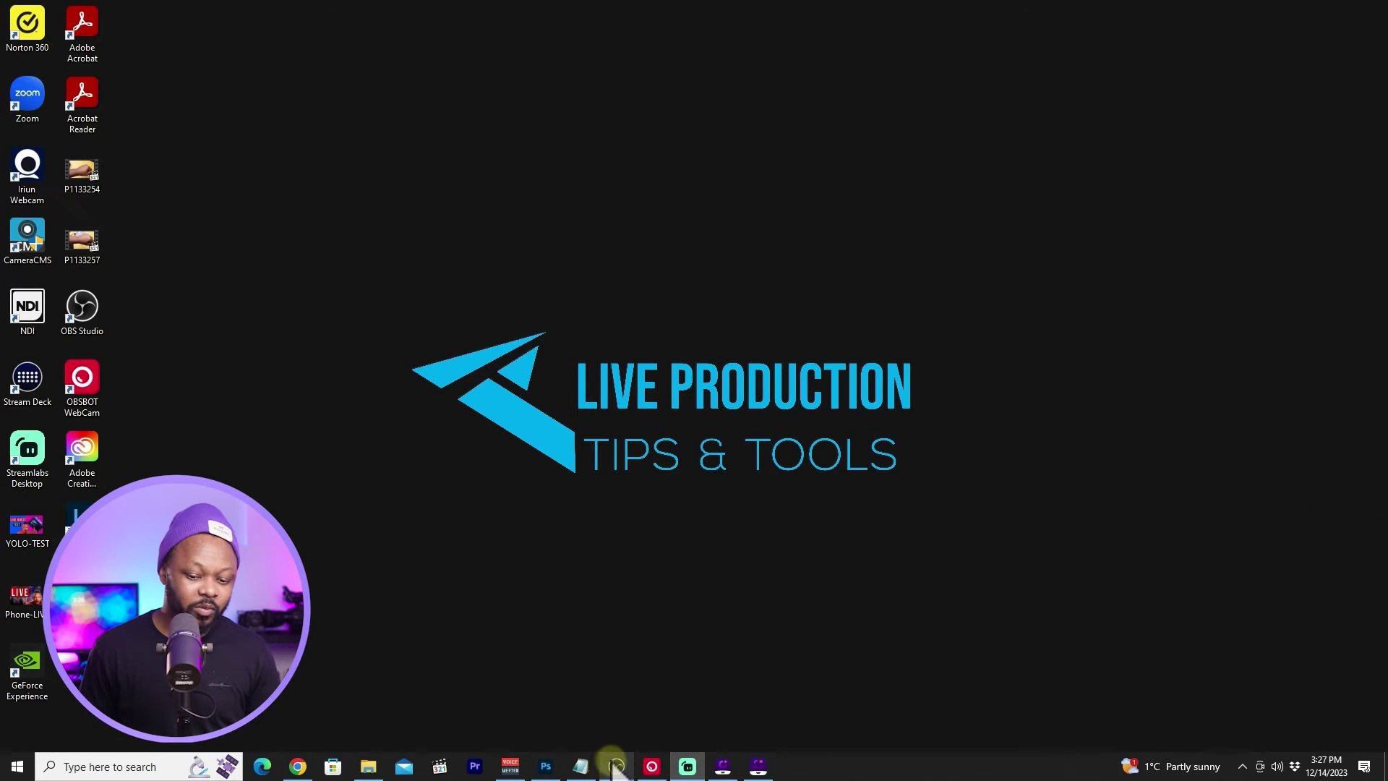
Step: Switch to OBS Studio, open the advanced streaming output settings, and use NVIDIA NVENC H.264 as the video encoder
left_click(616, 768)
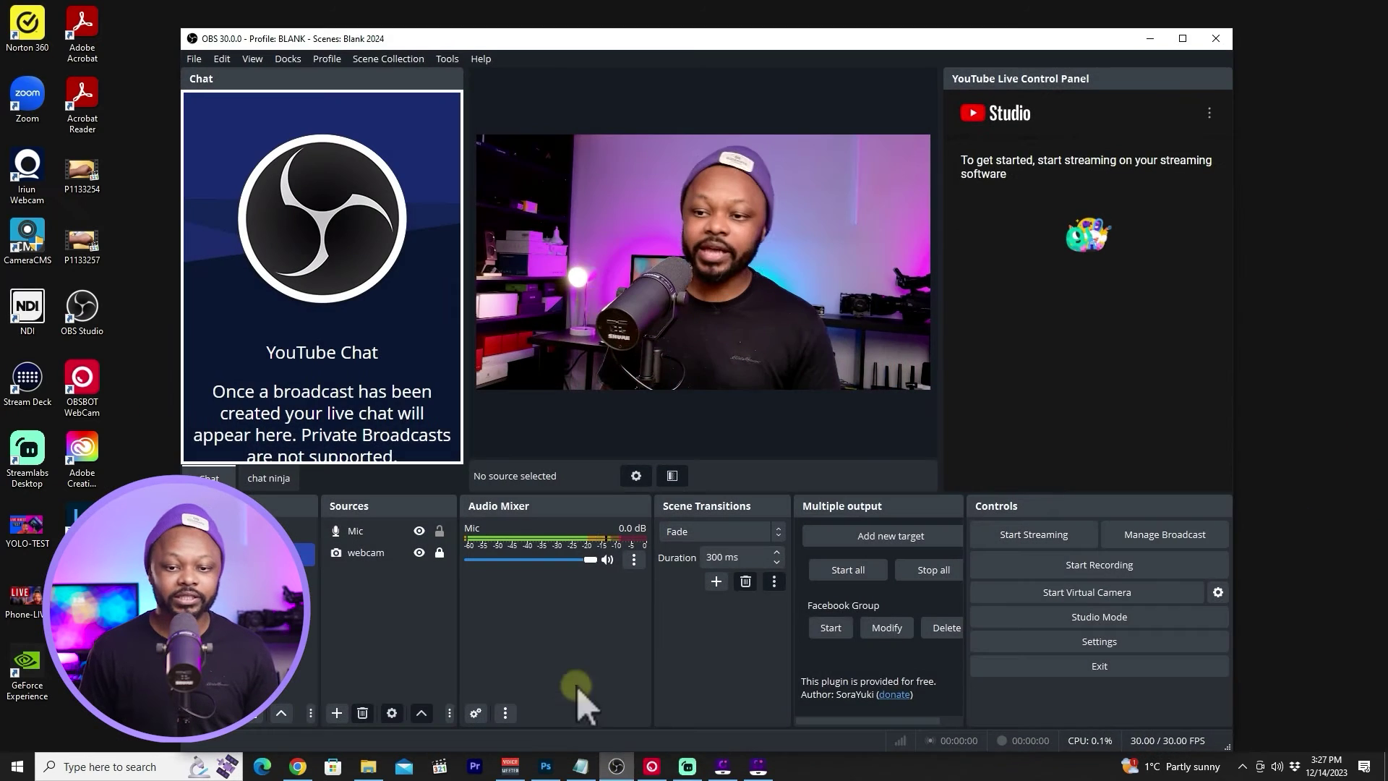
left_click(1099, 642)
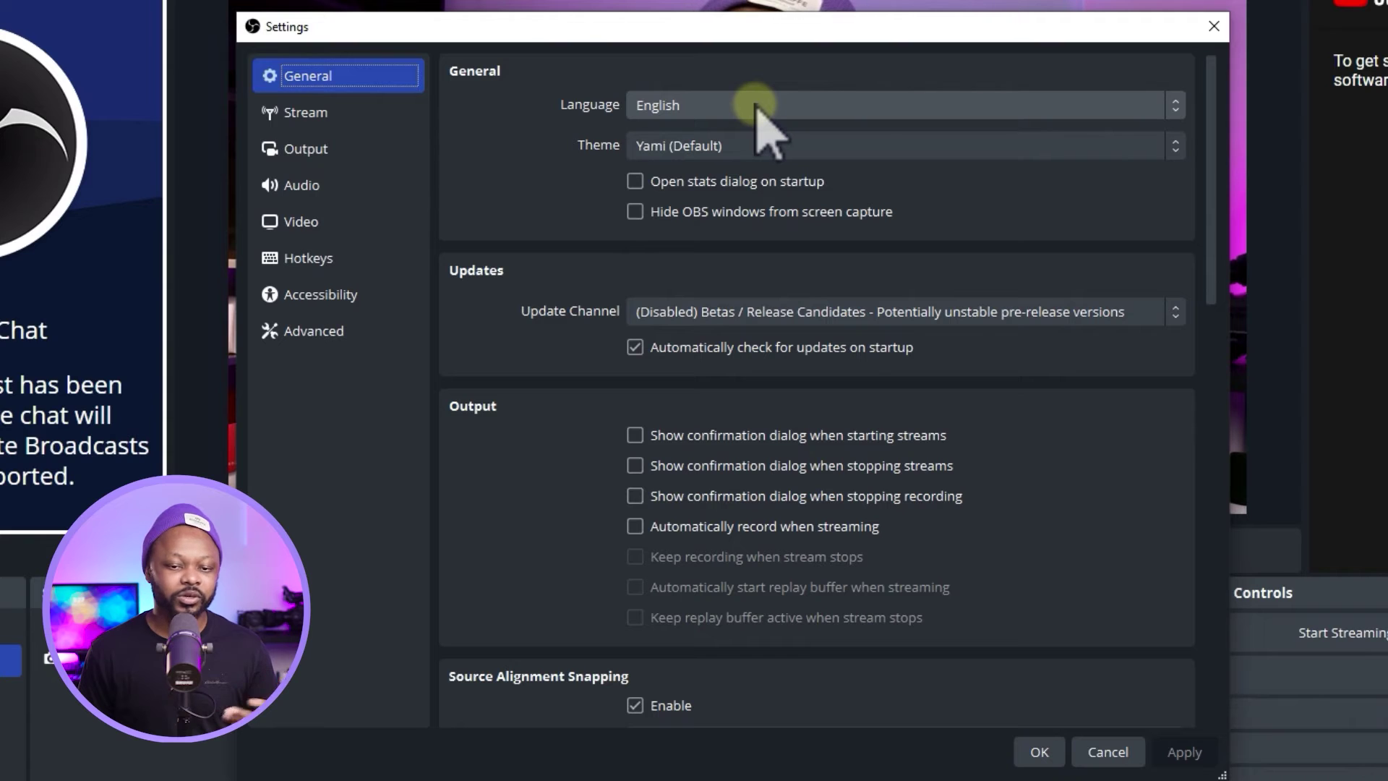
left_click(321, 112)
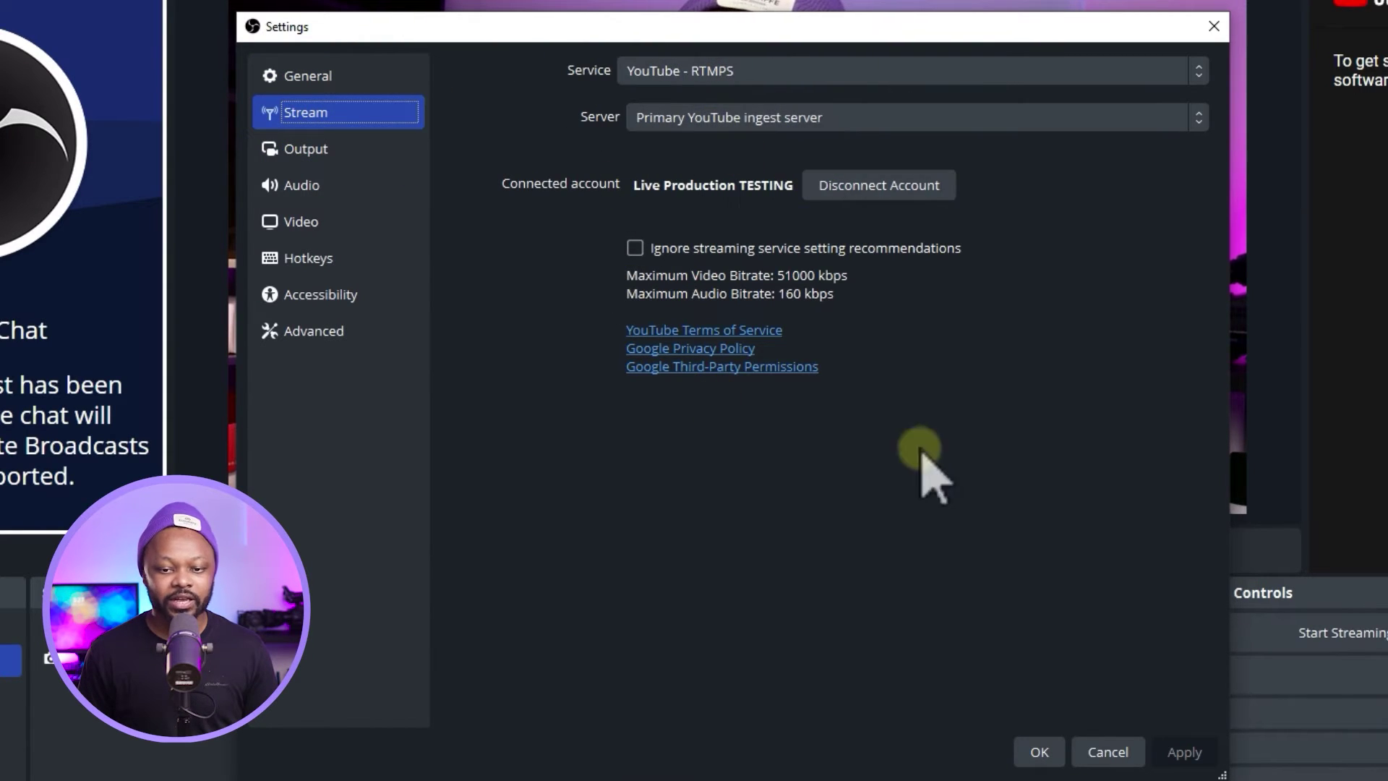
left_click(339, 149)
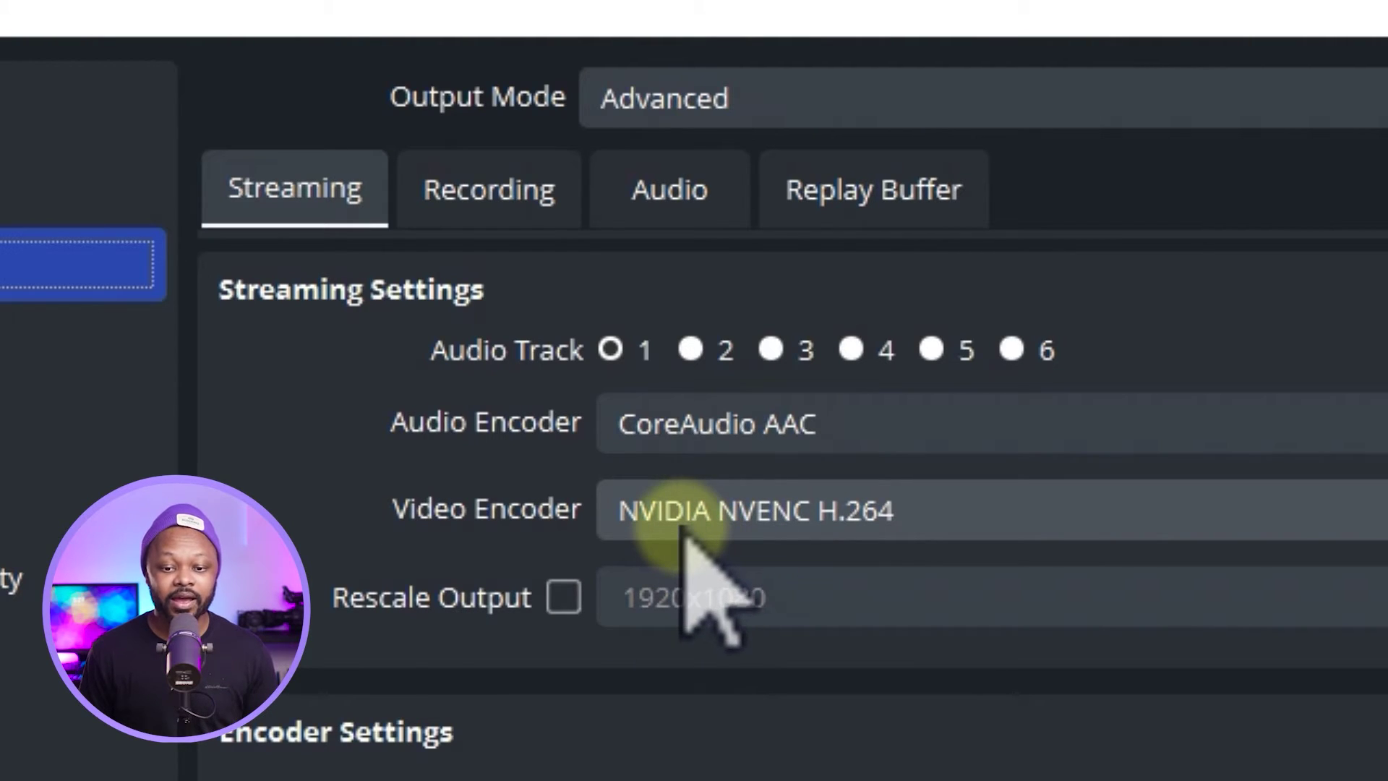
left_click(953, 514)
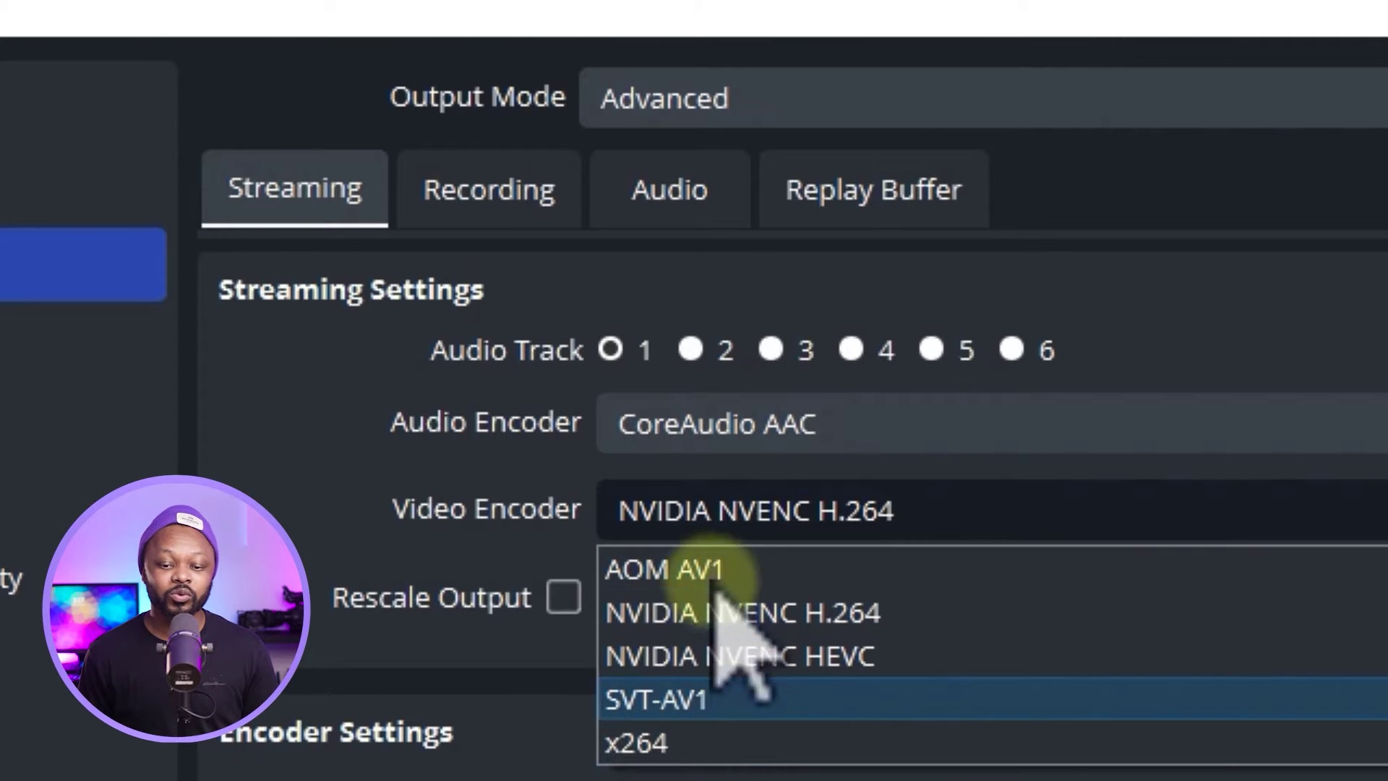
left_click(636, 745)
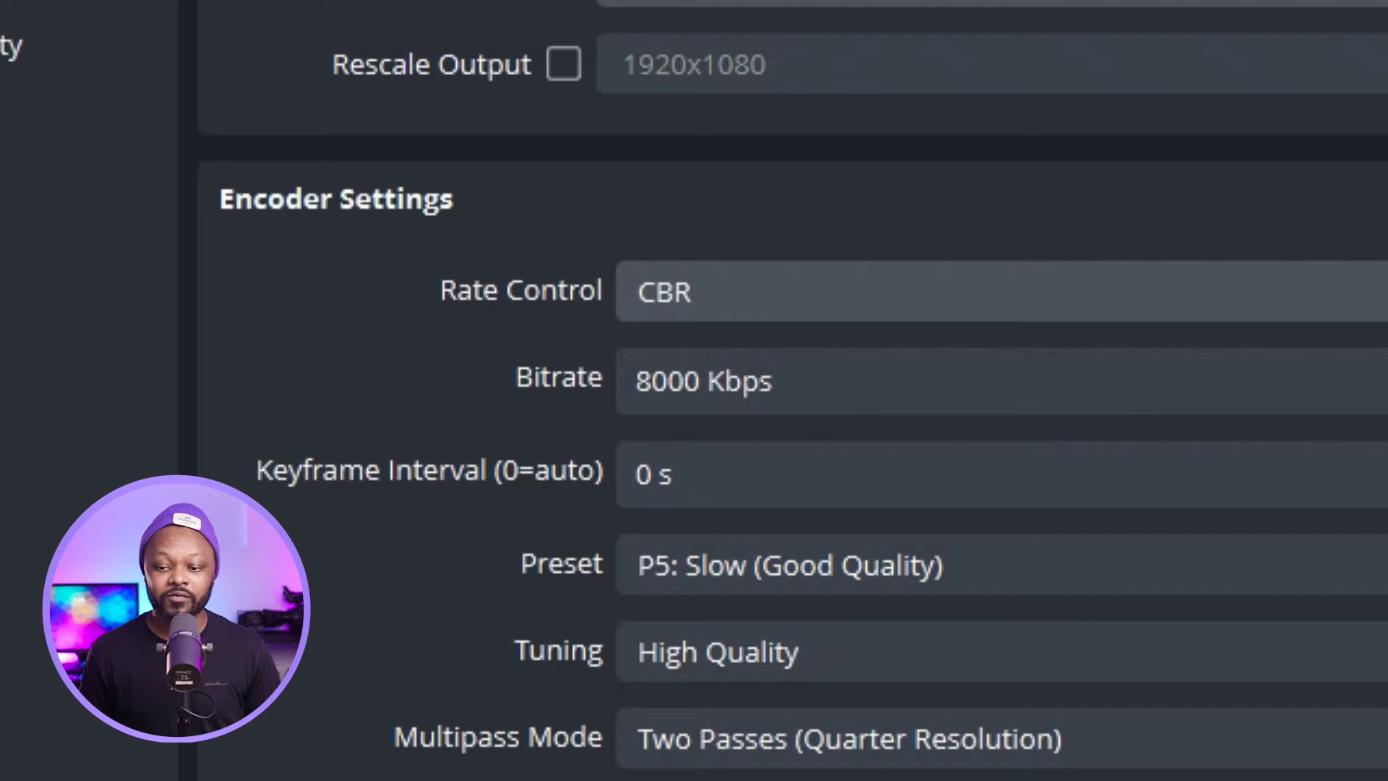
Step: Set the streaming encoder's bitrate to 10000 Kbps and its keyframe interval to 2 s
scroll(588, 294, "down", 2)
scroll(612, 36, "down", 1)
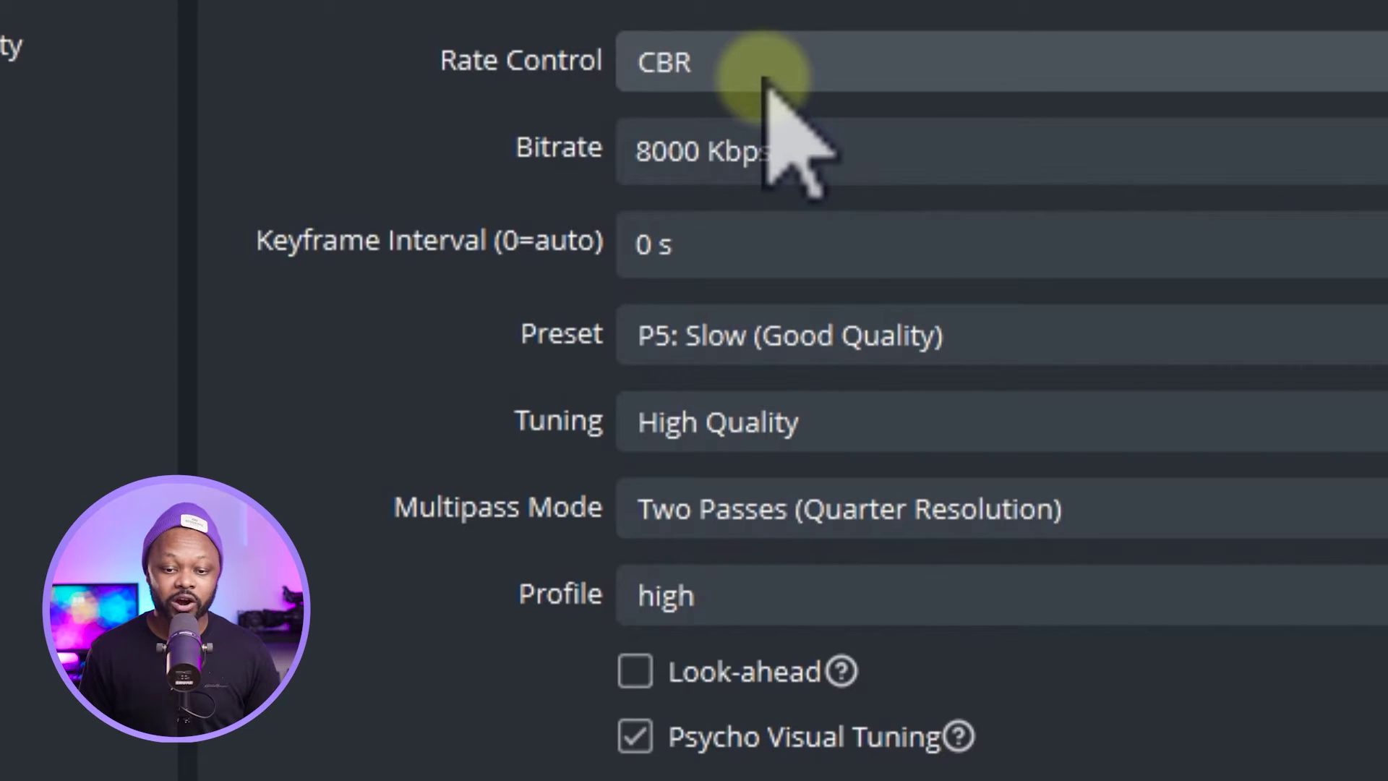
left_click_drag(736, 154, 646, 152)
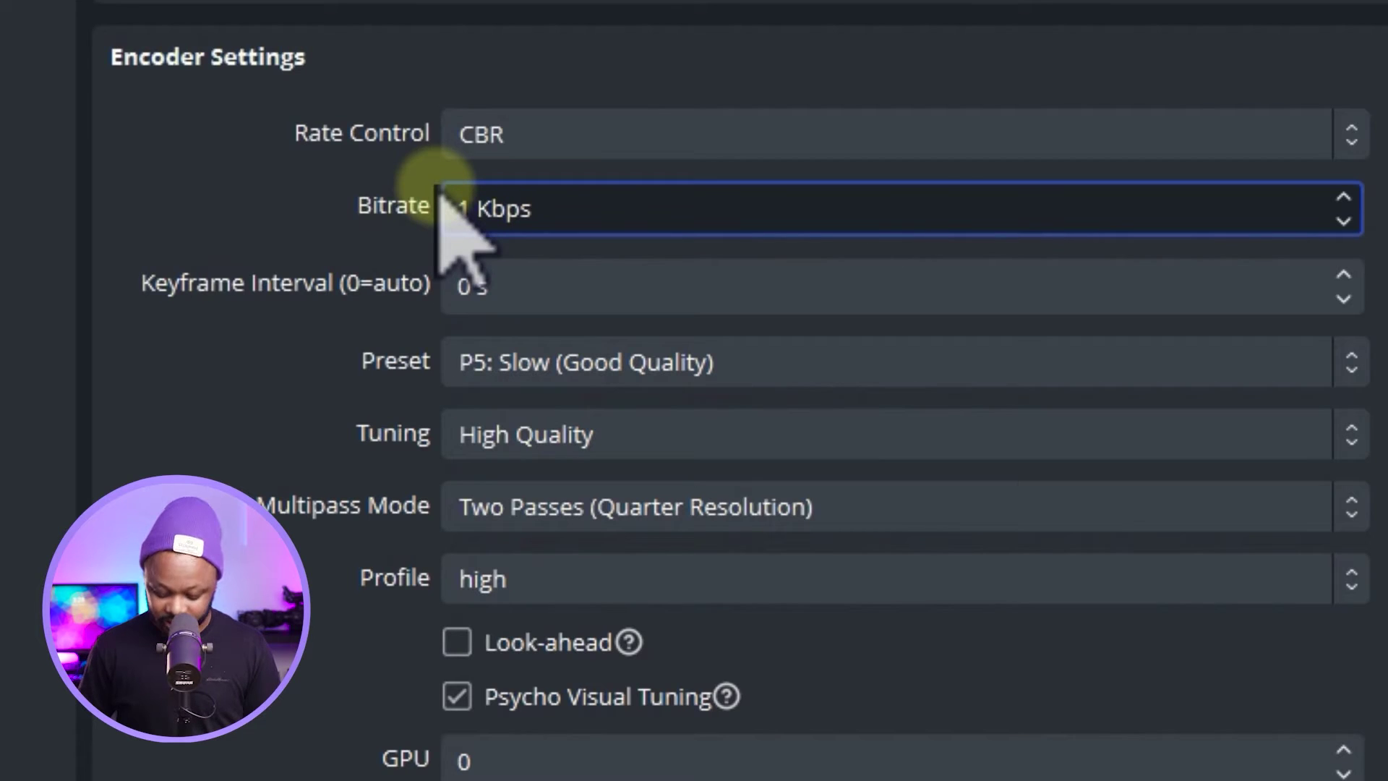
type("0000")
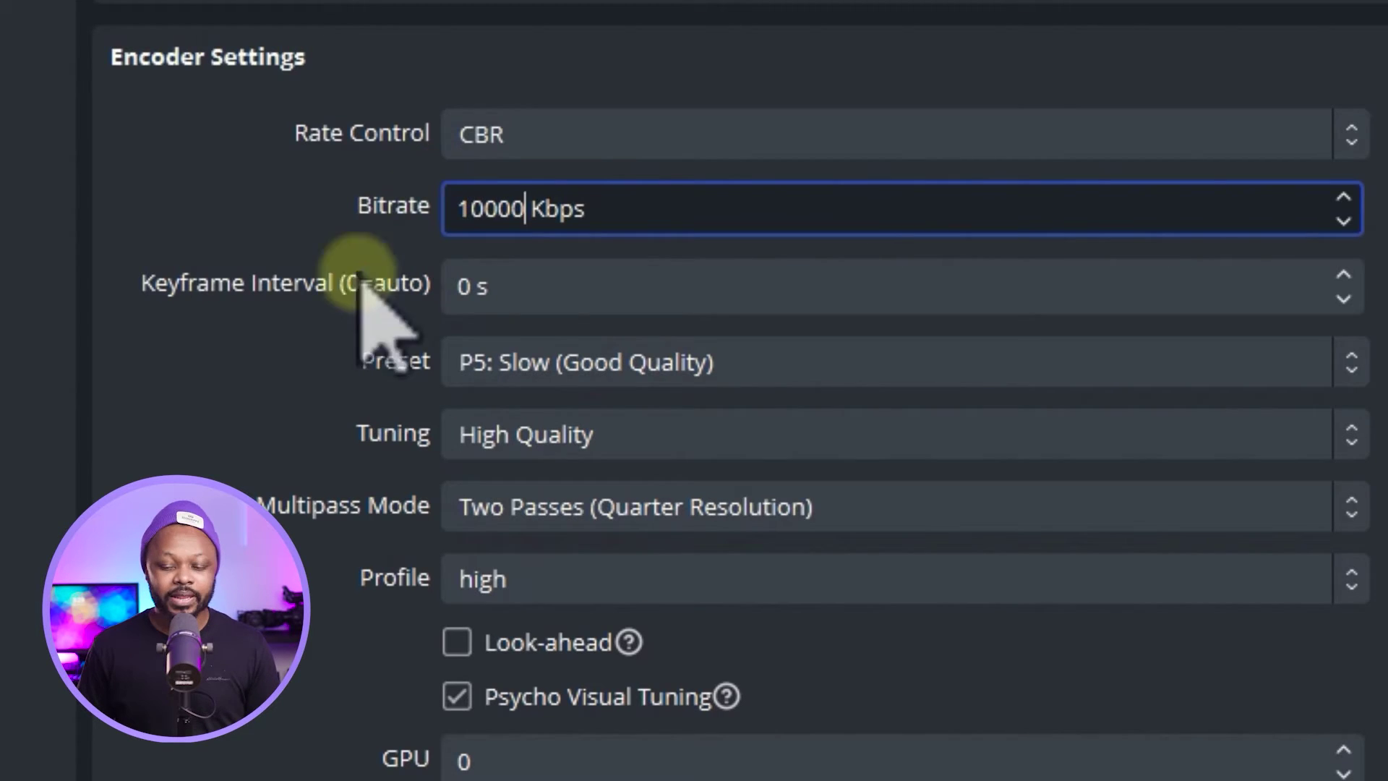
double_click(481, 288)
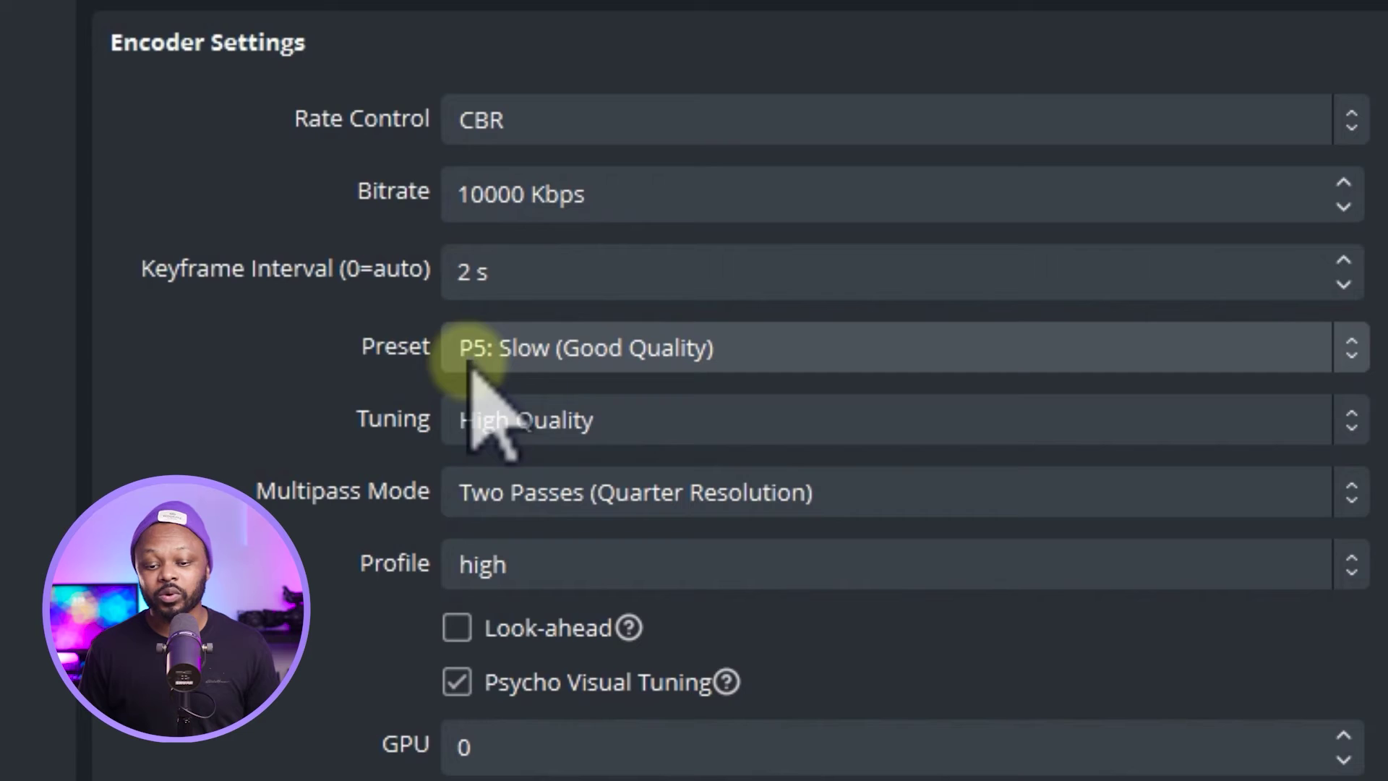
Step: Choose P5: Slow (Good Quality) as the encoder preset and review the remaining encoder settings
left_click(658, 367)
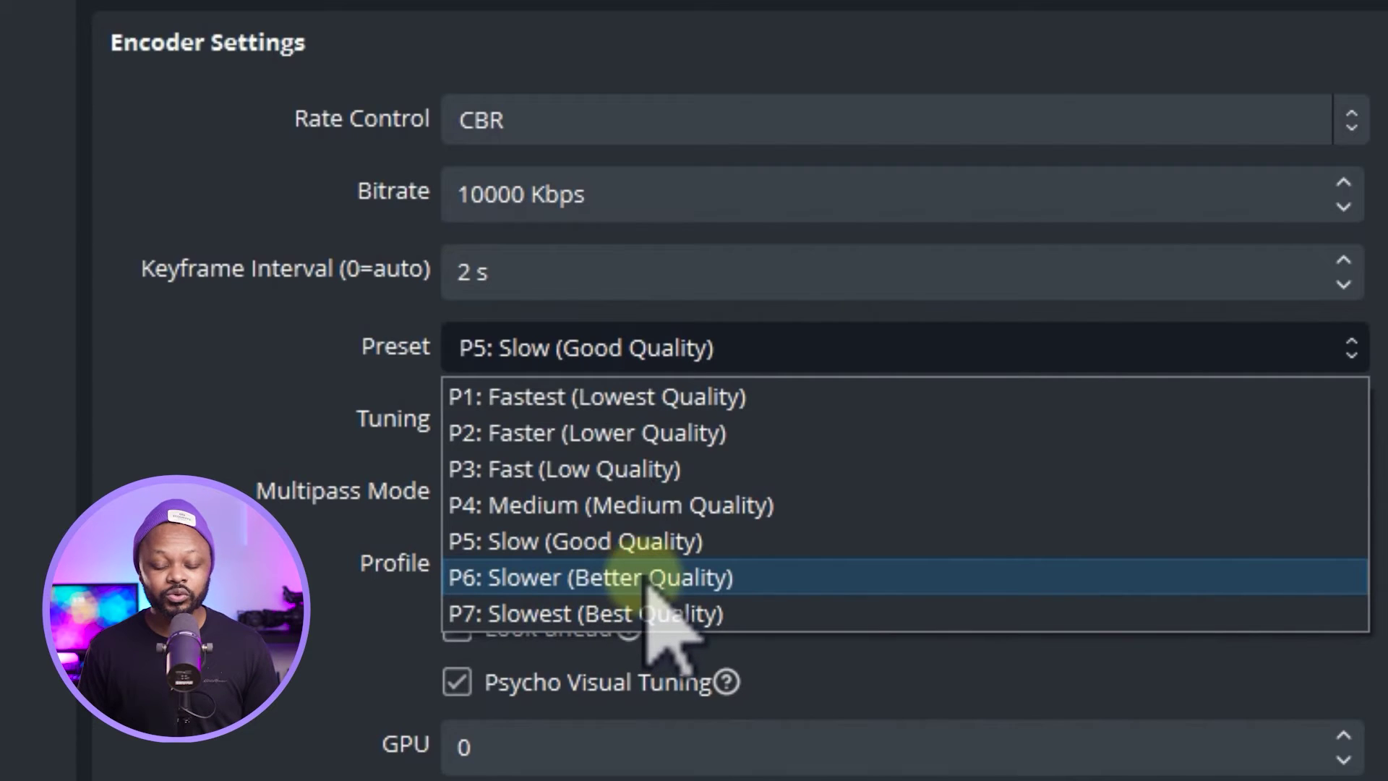
left_click(643, 541)
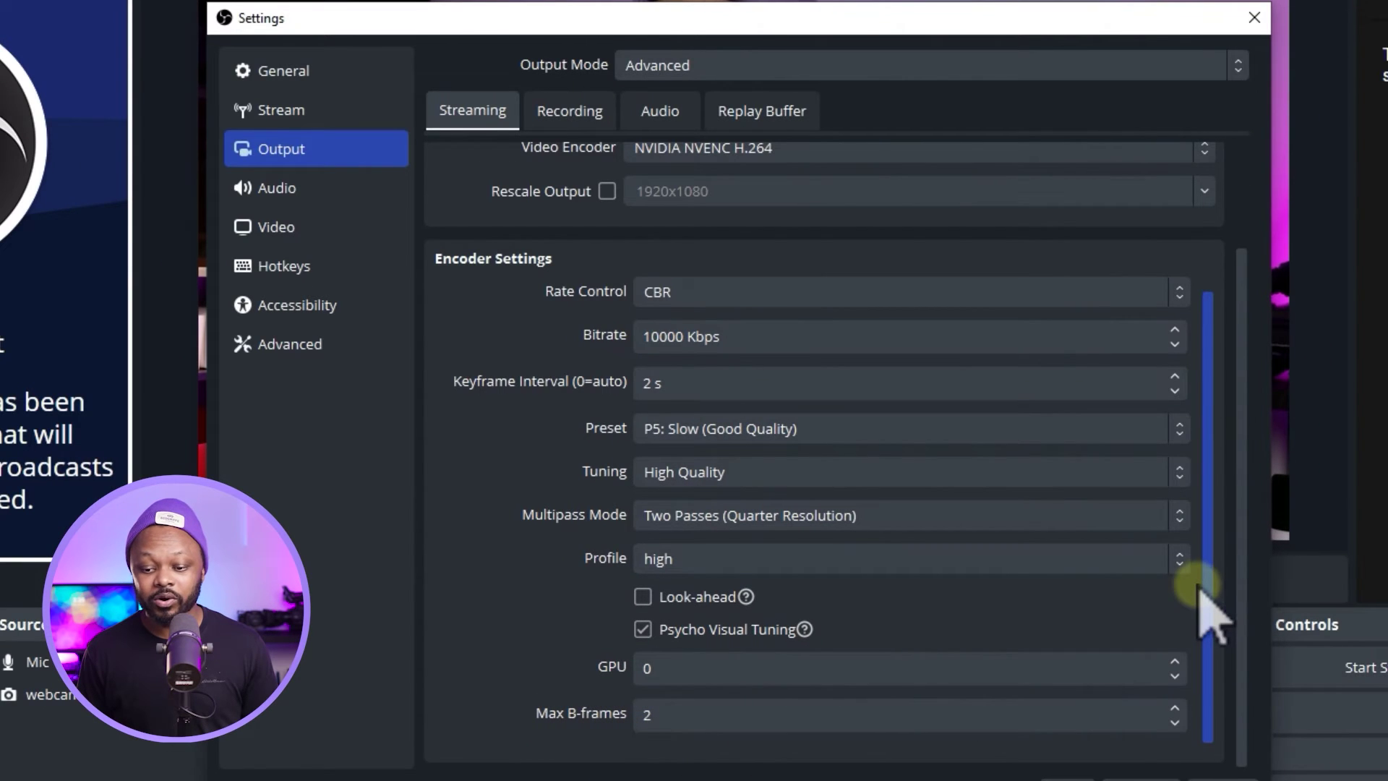
left_click_drag(1200, 593, 1202, 480)
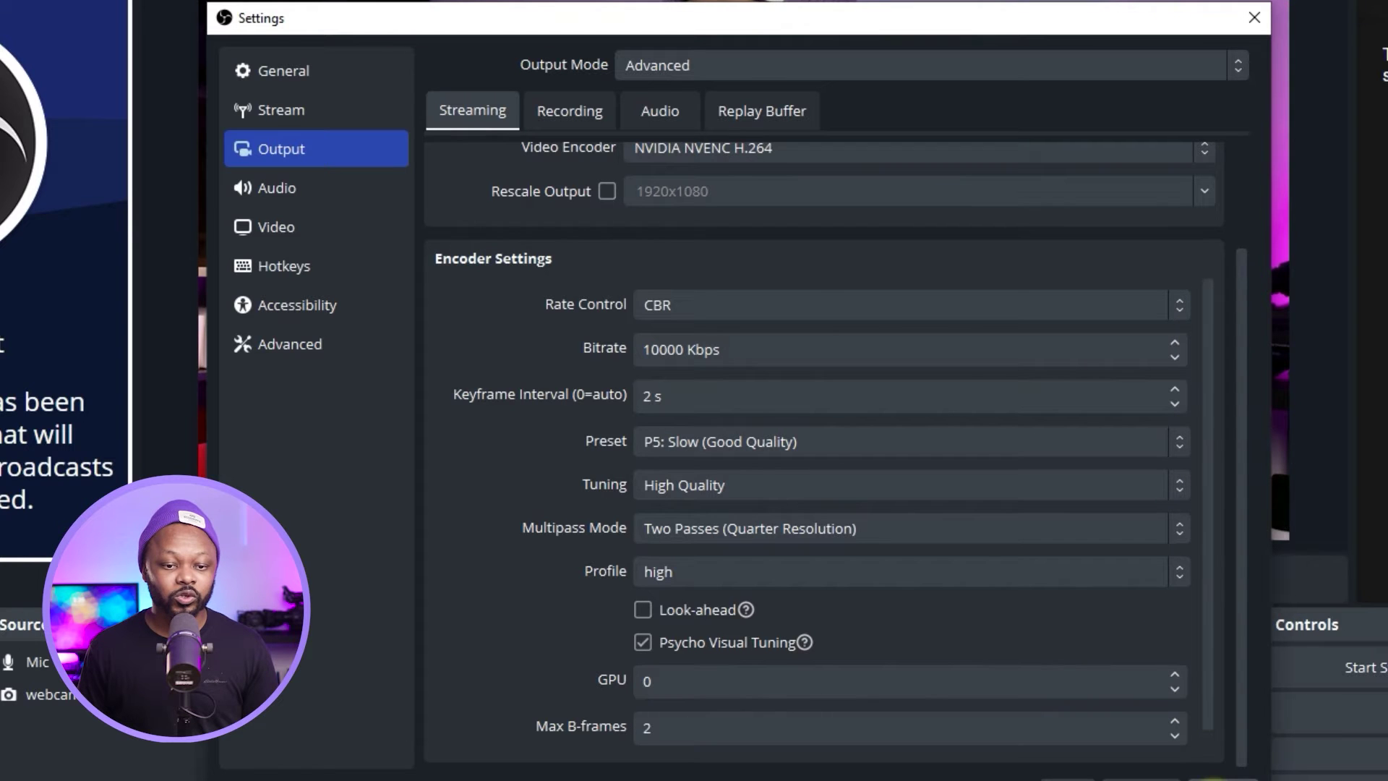
Step: In the video settings, check the base and output resolutions and select 30 as the common FPS value
left_click(323, 112)
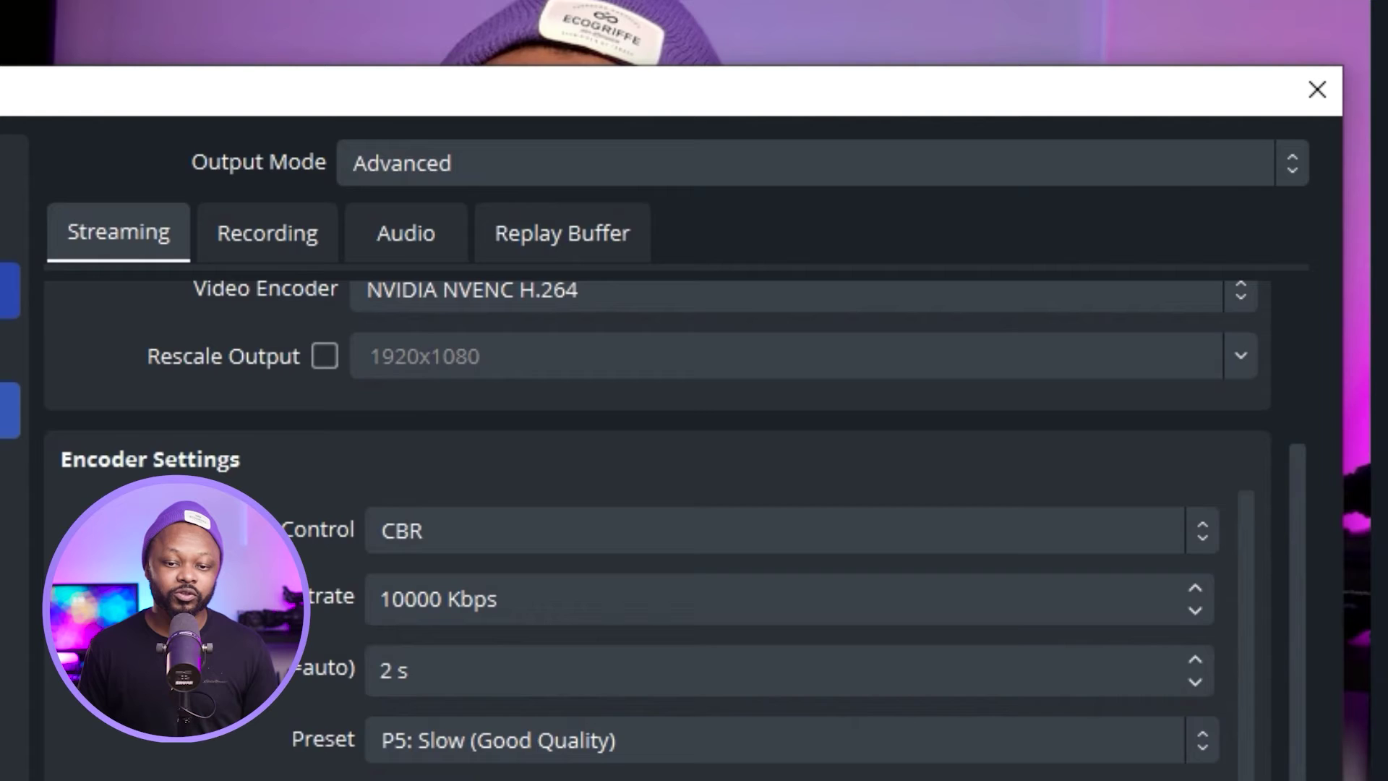
left_click(300, 224)
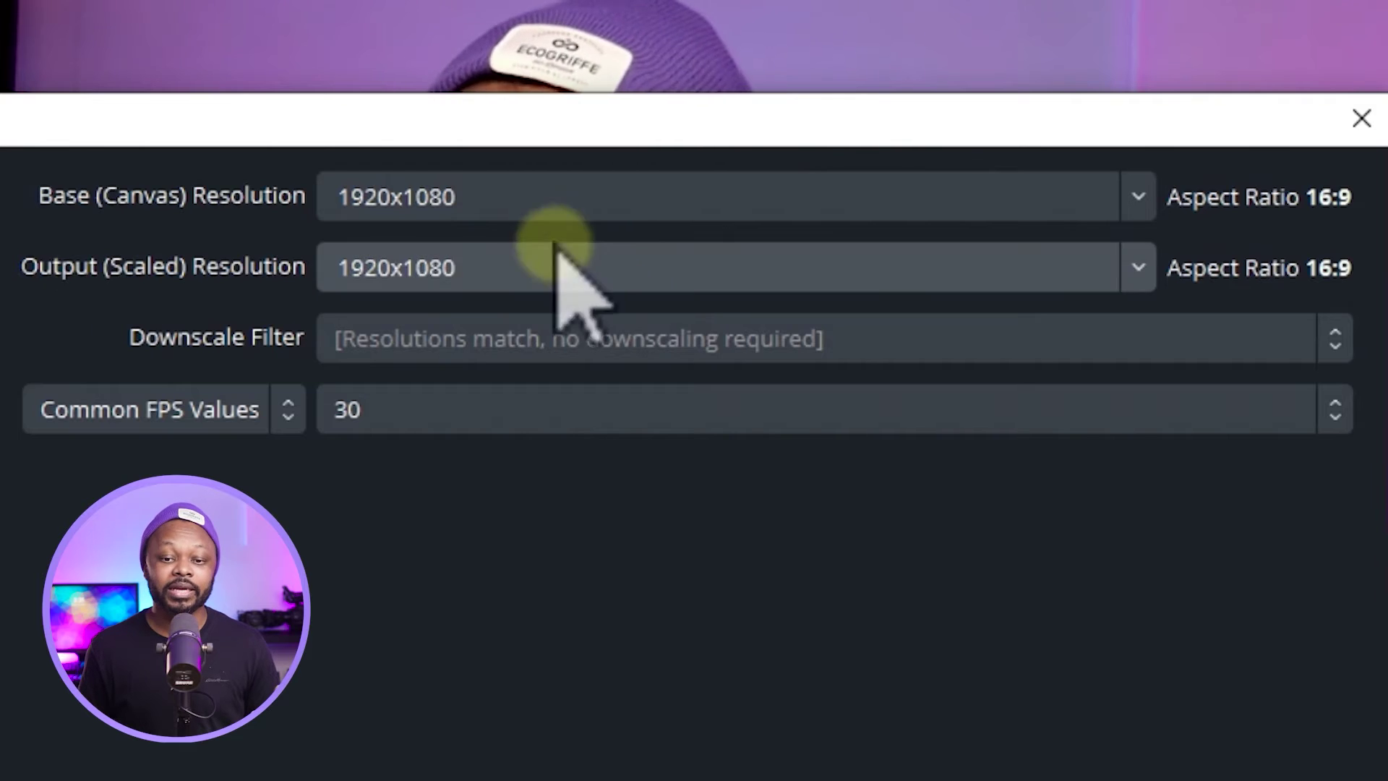
left_click(486, 264)
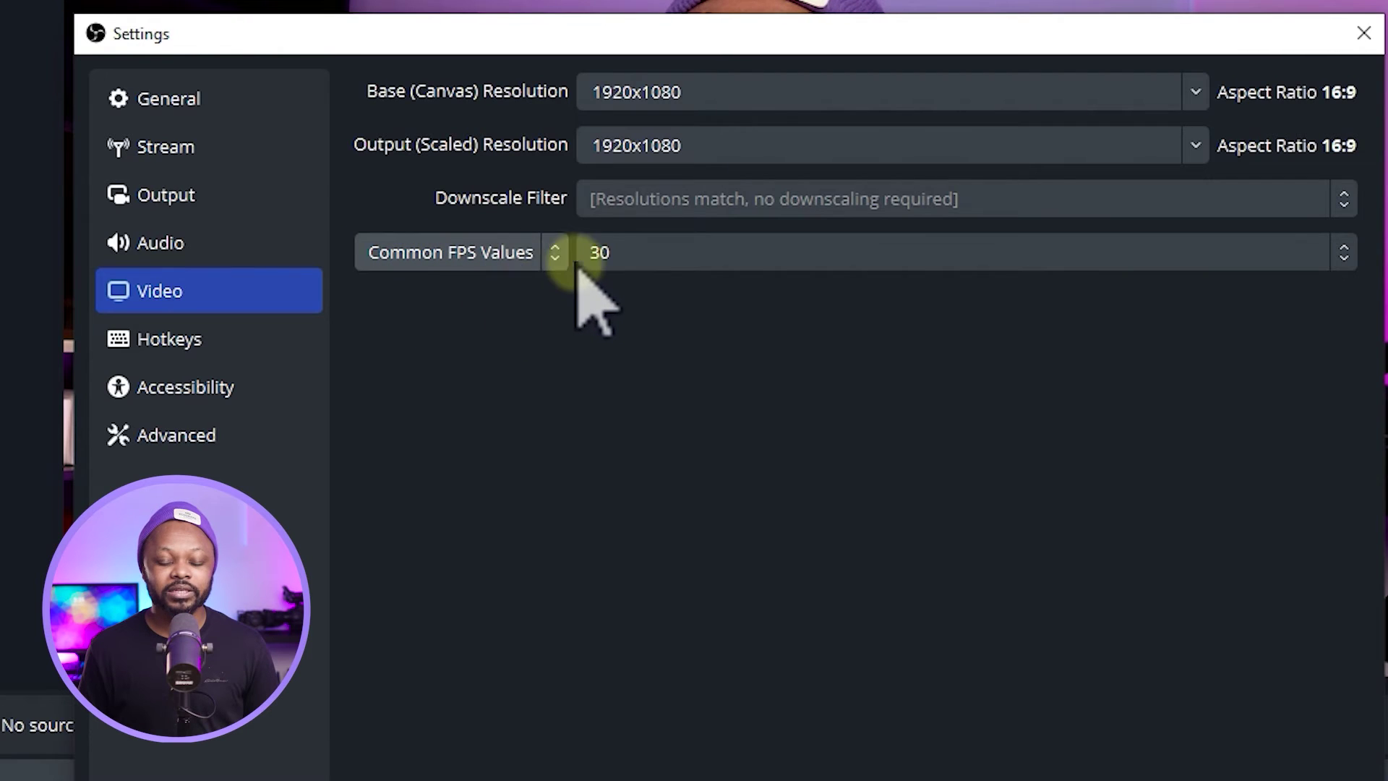
left_click(637, 254)
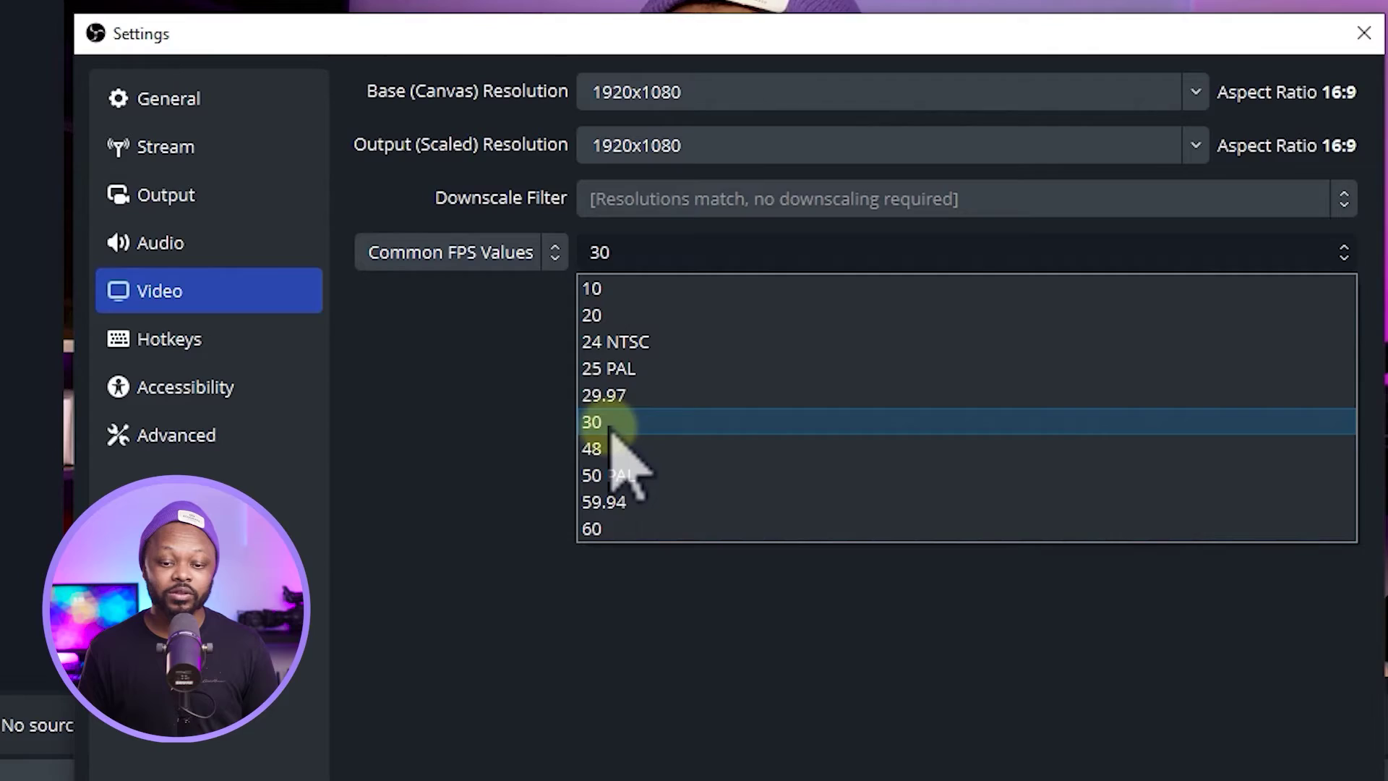
left_click(611, 423)
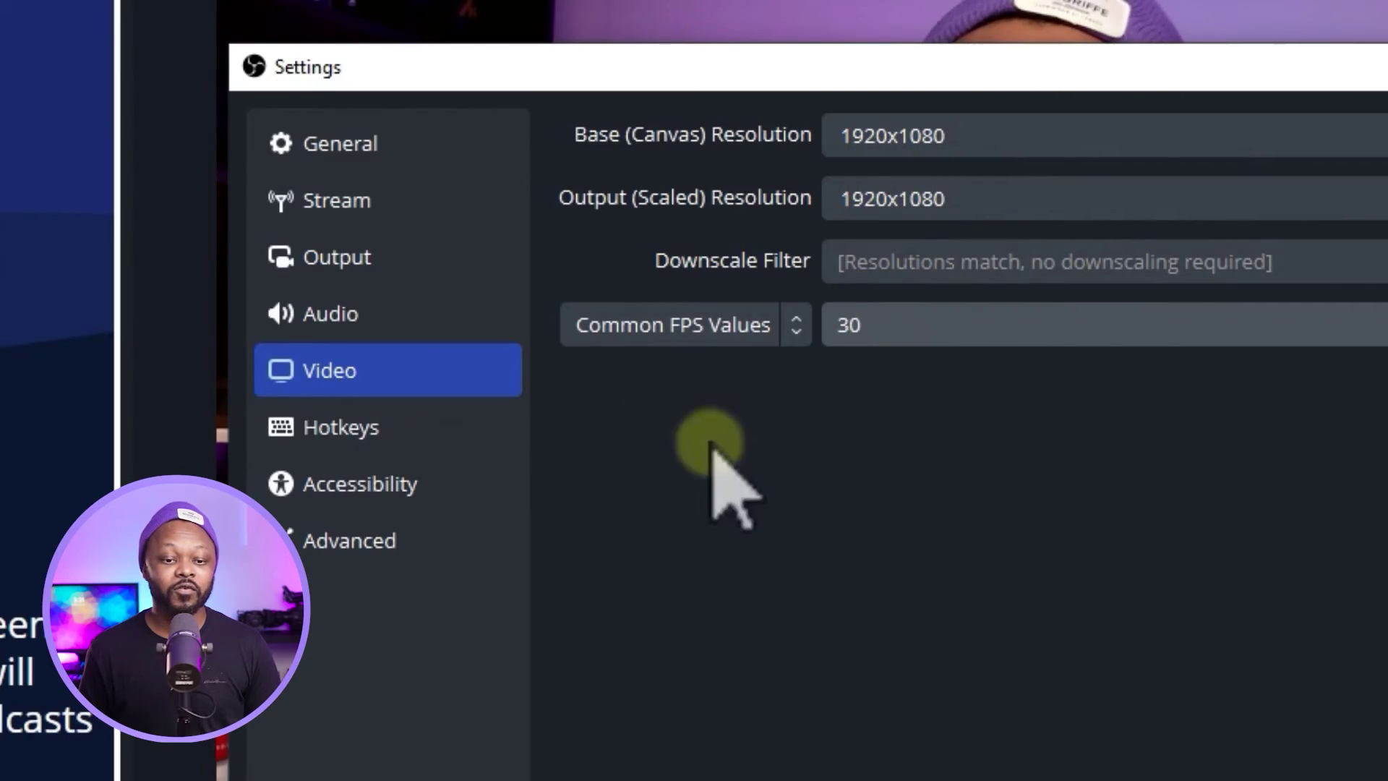
Step: Check the audio sample rate in YouTube's encoder guidelines, and apply a 44.1 kHz sample rate in the OBS audio settings
left_click(394, 318)
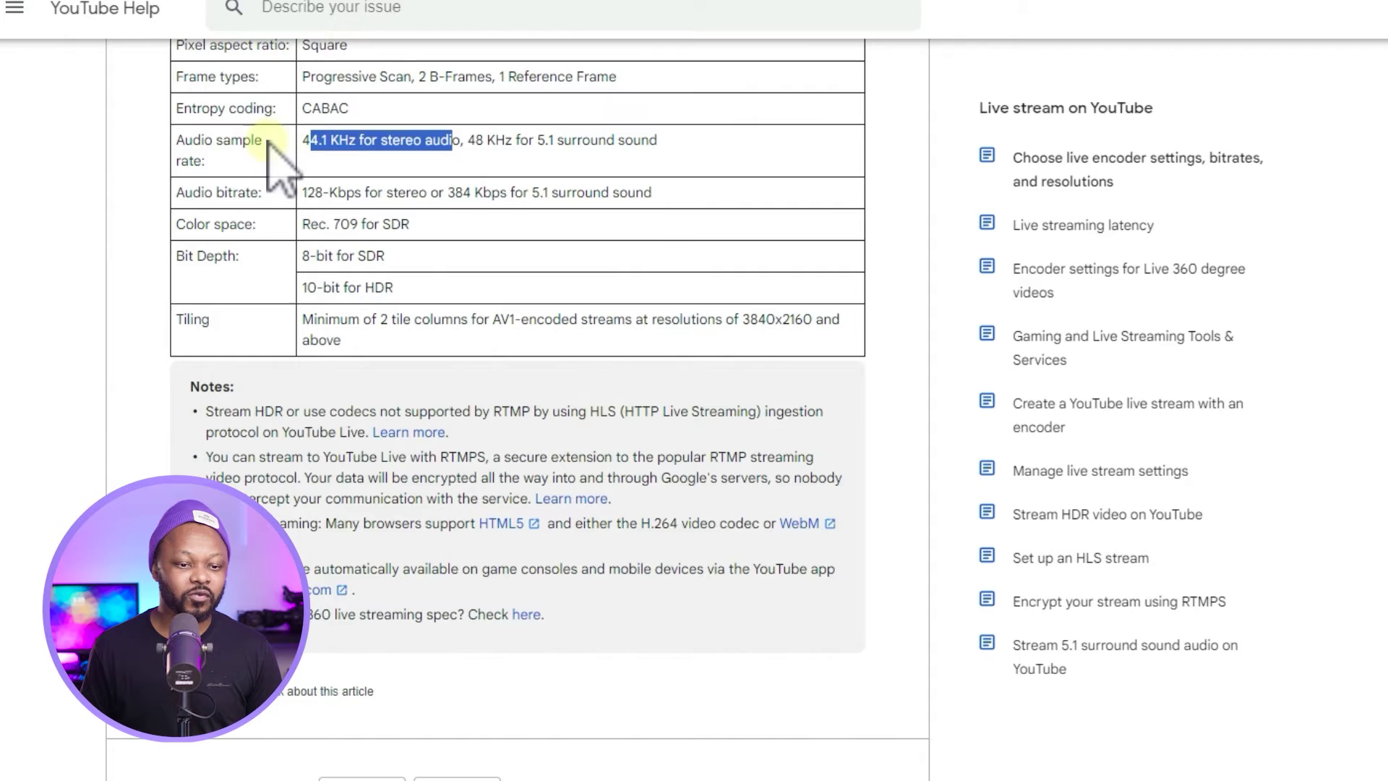
scroll(261, 167, "up", 1)
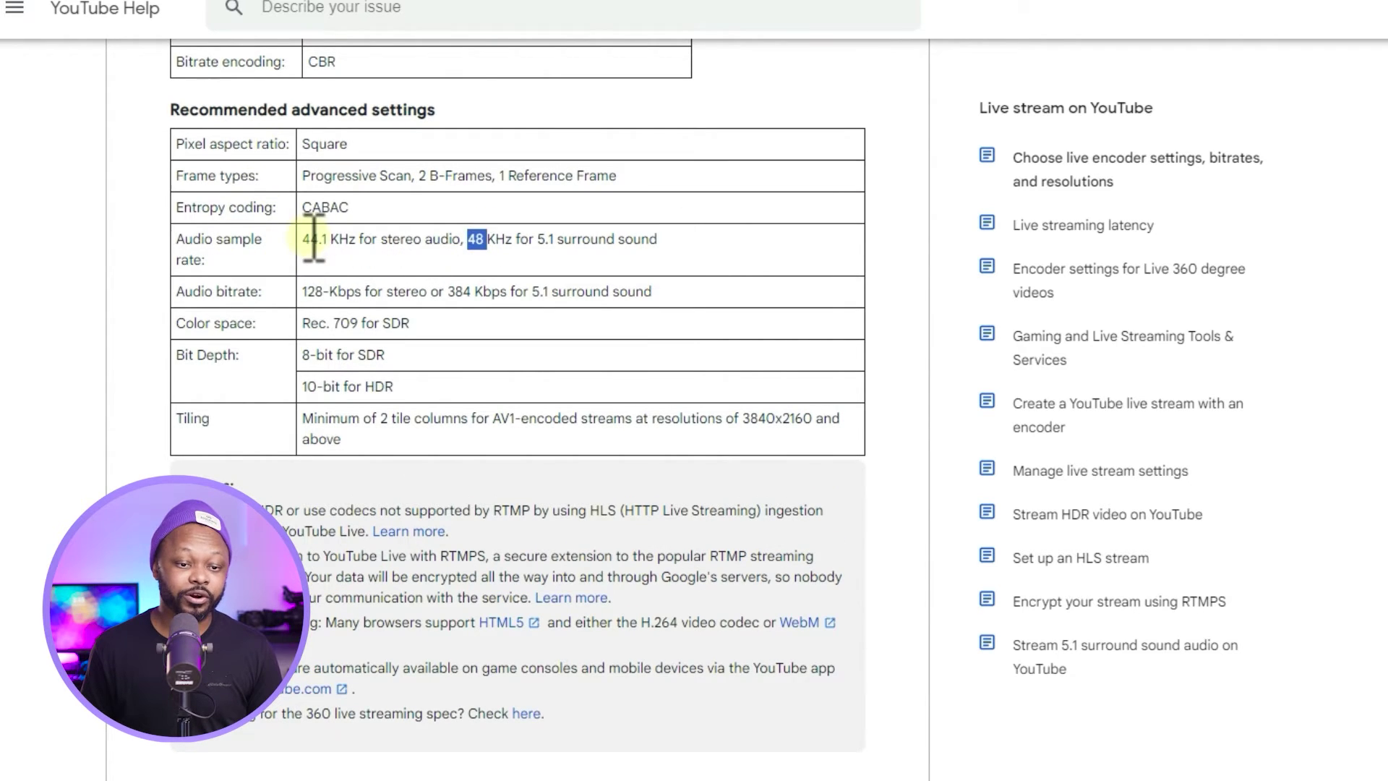
scroll(340, 239, "down", 1)
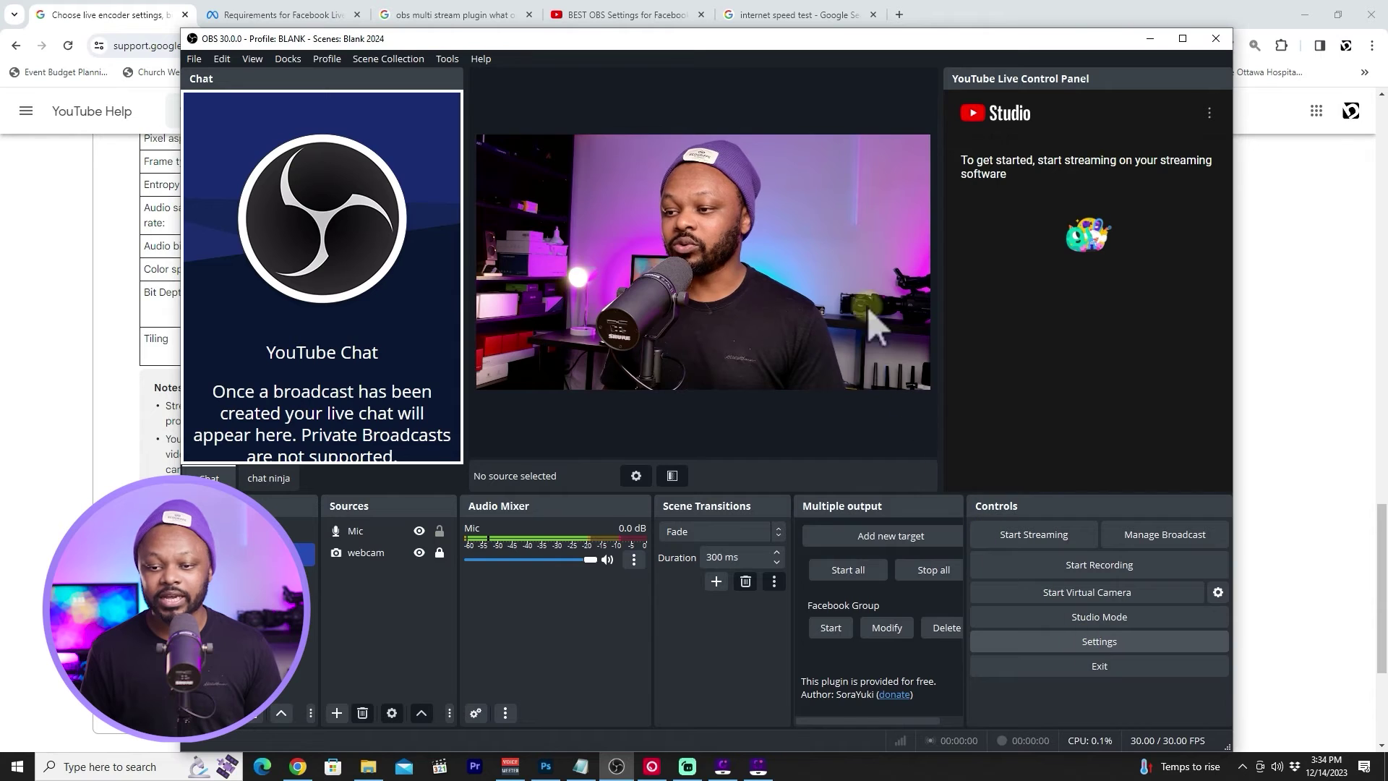
left_click(421, 232)
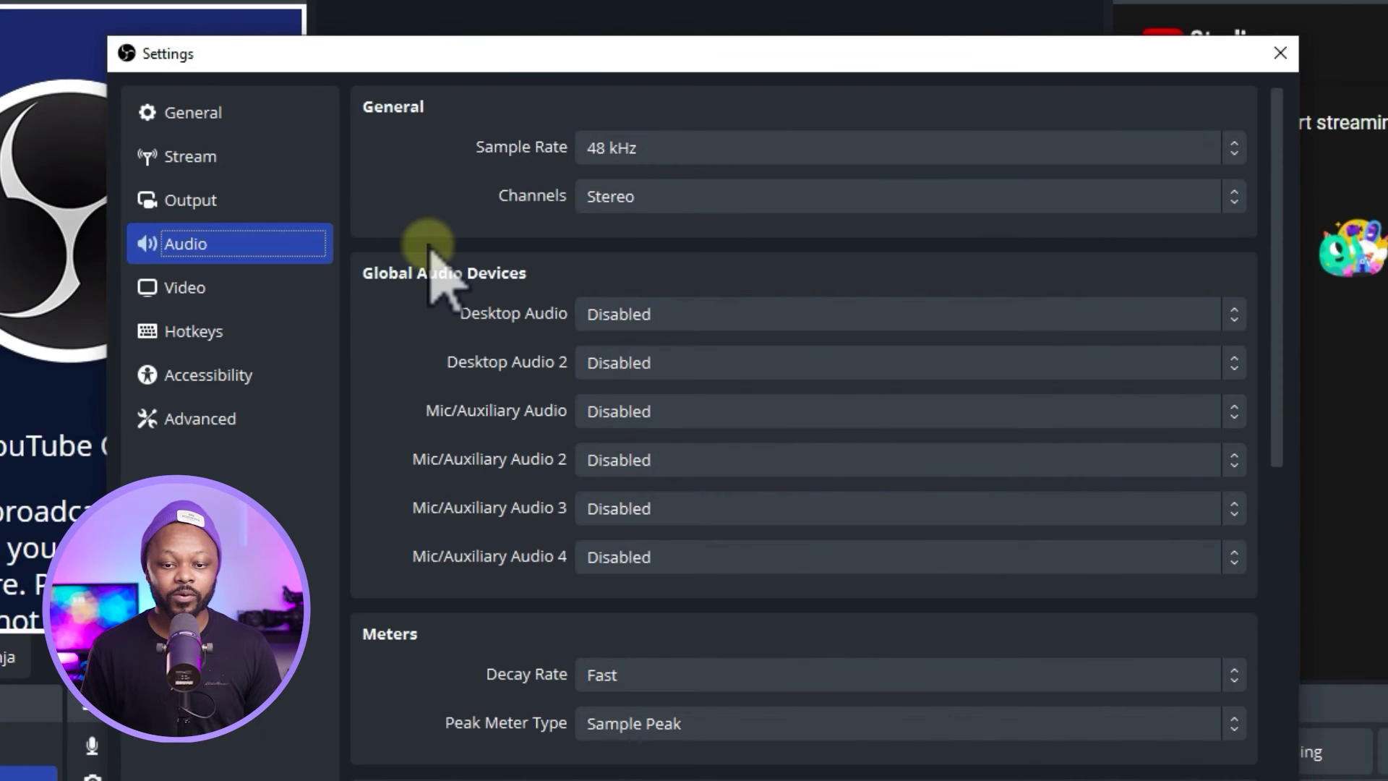
left_click(633, 152)
left_click(629, 177)
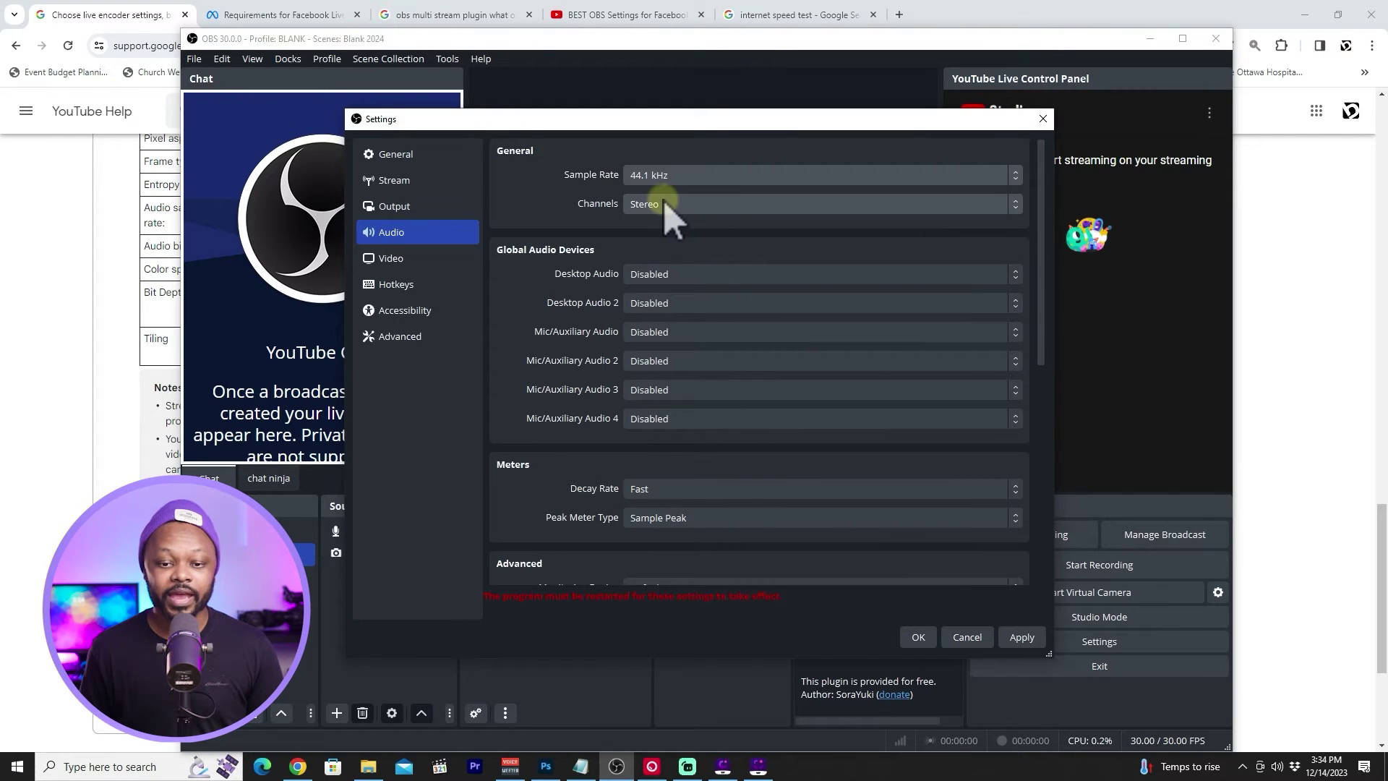
left_click_drag(1041, 293, 1042, 262)
left_click(1020, 639)
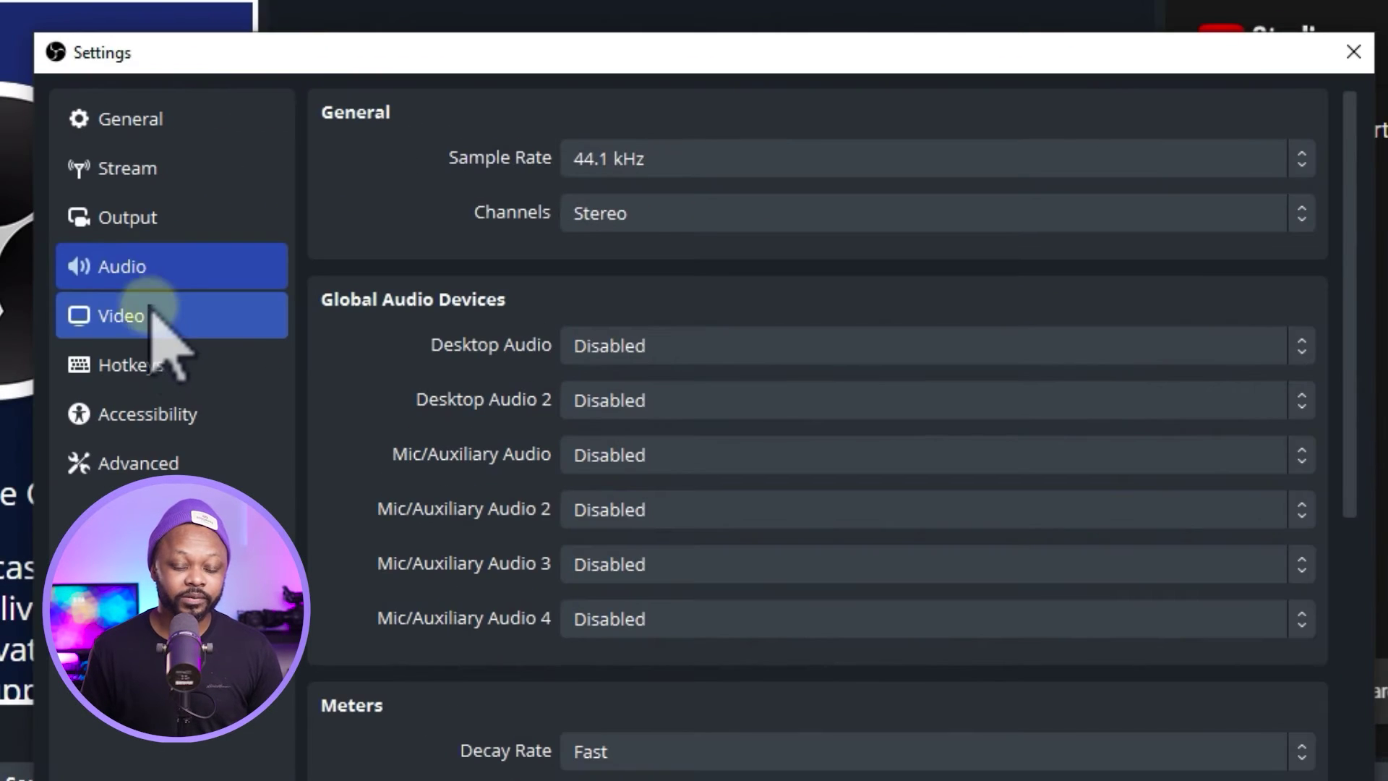
Step: Set the output audio bitrate of Track 1, Track 2 and Track 3 to 128
left_click(127, 217)
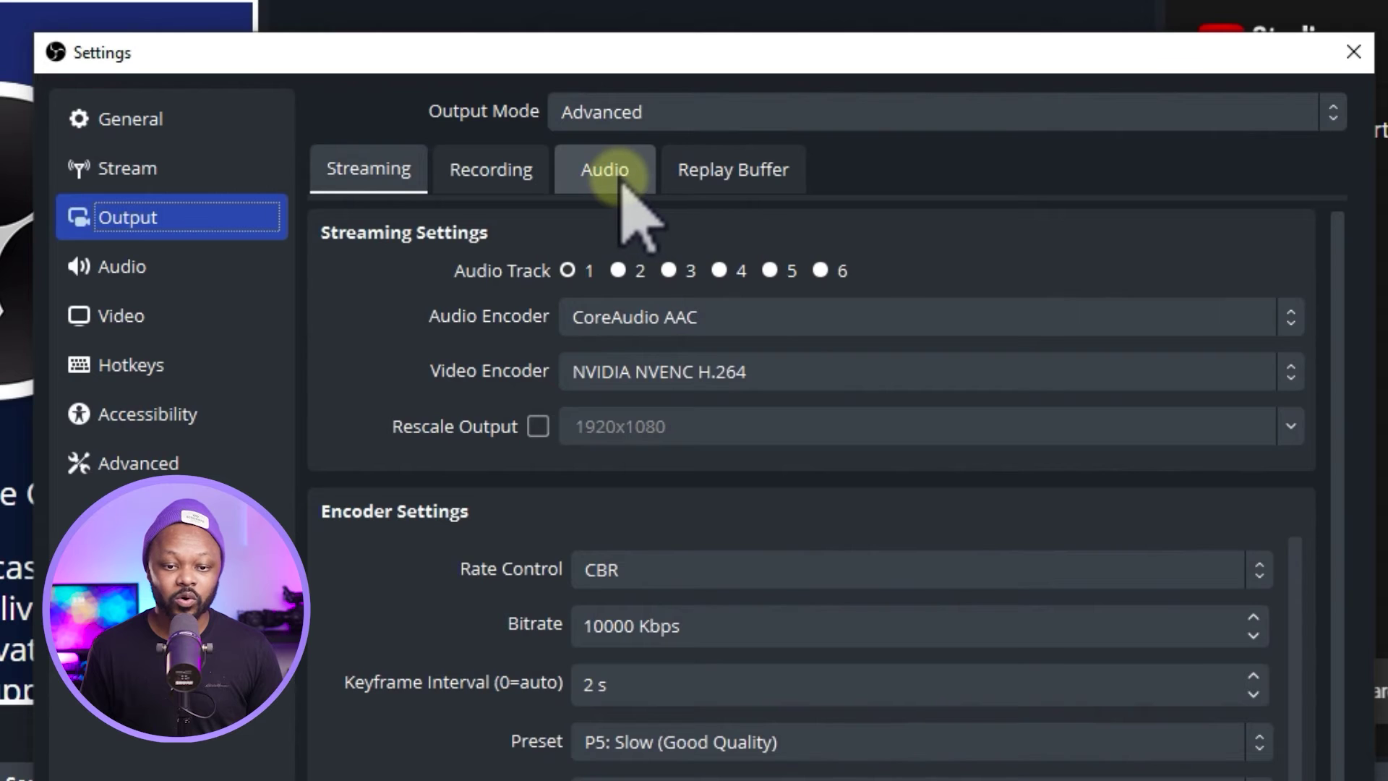
left_click(620, 182)
left_click(672, 278)
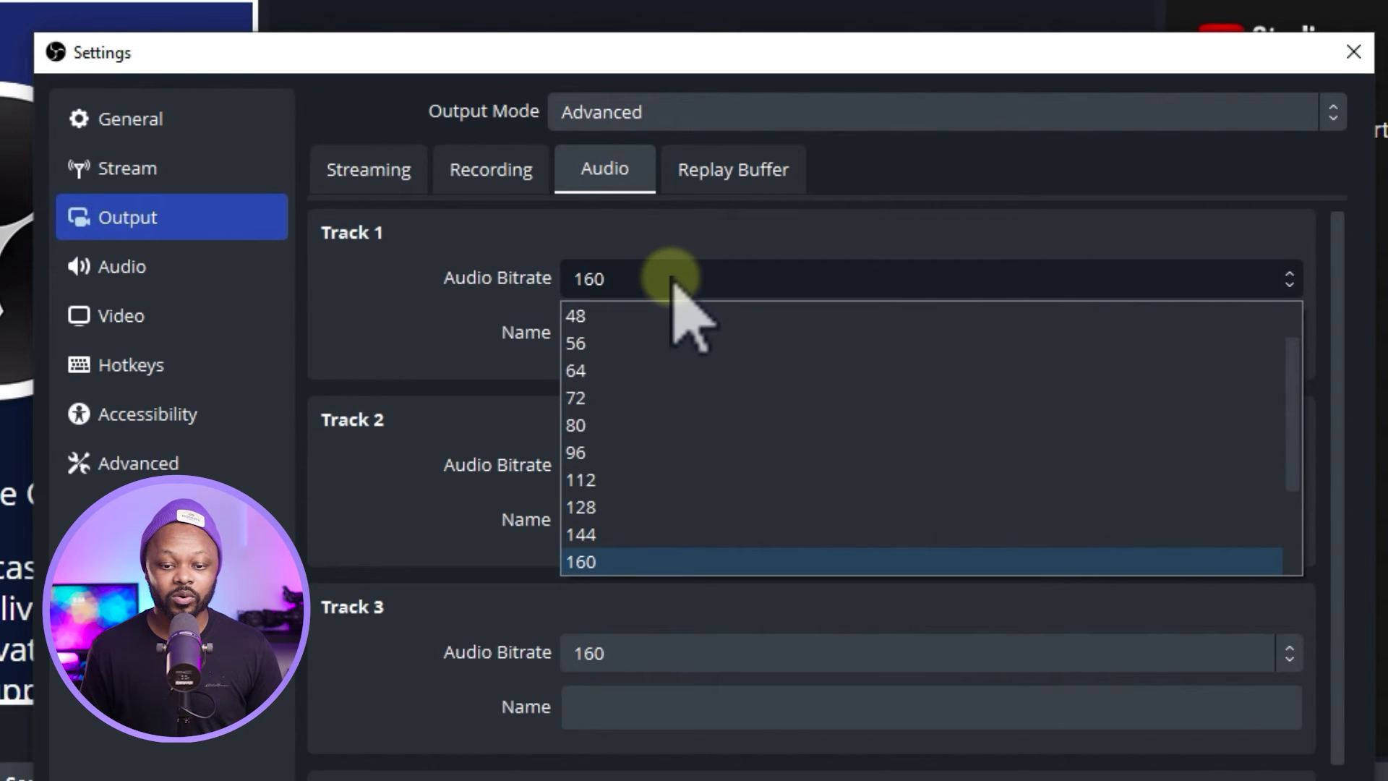
left_click(623, 502)
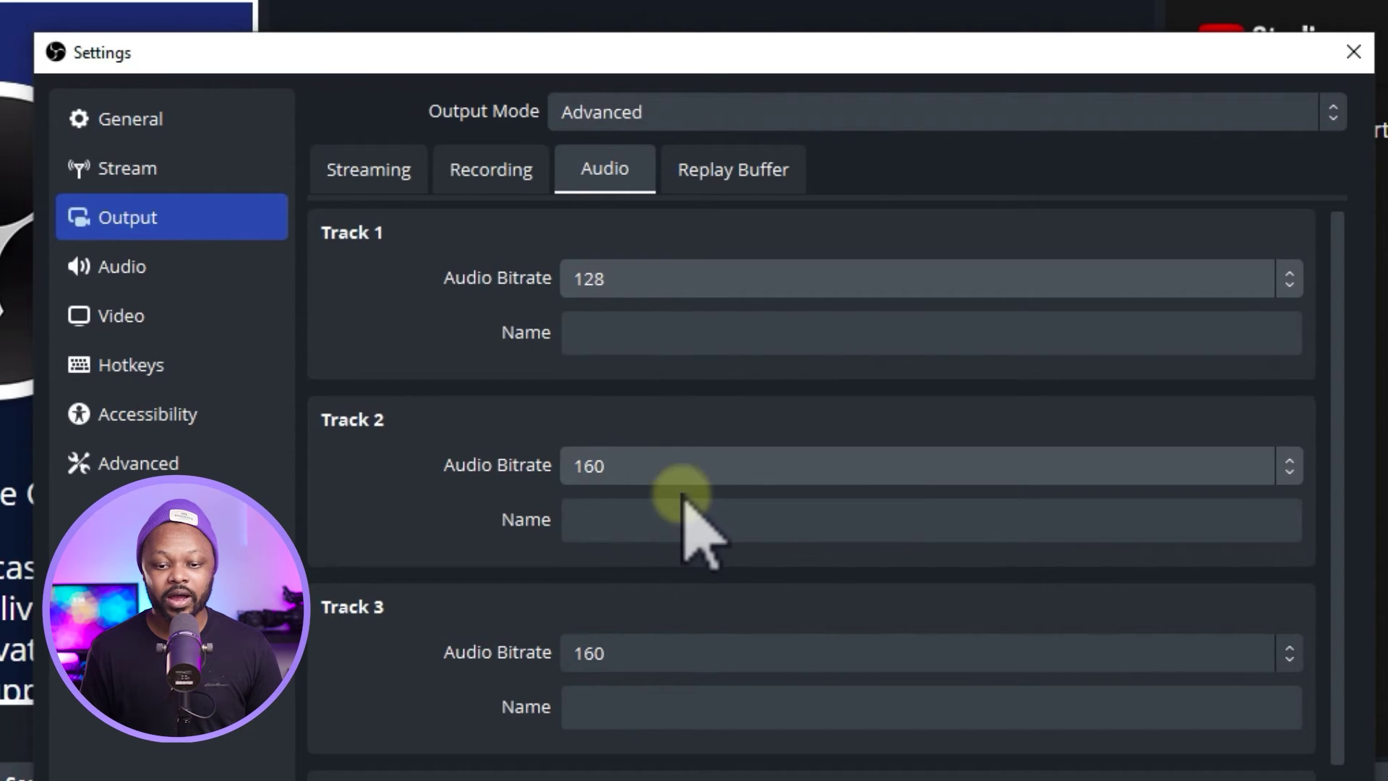
left_click(670, 465)
left_click(635, 695)
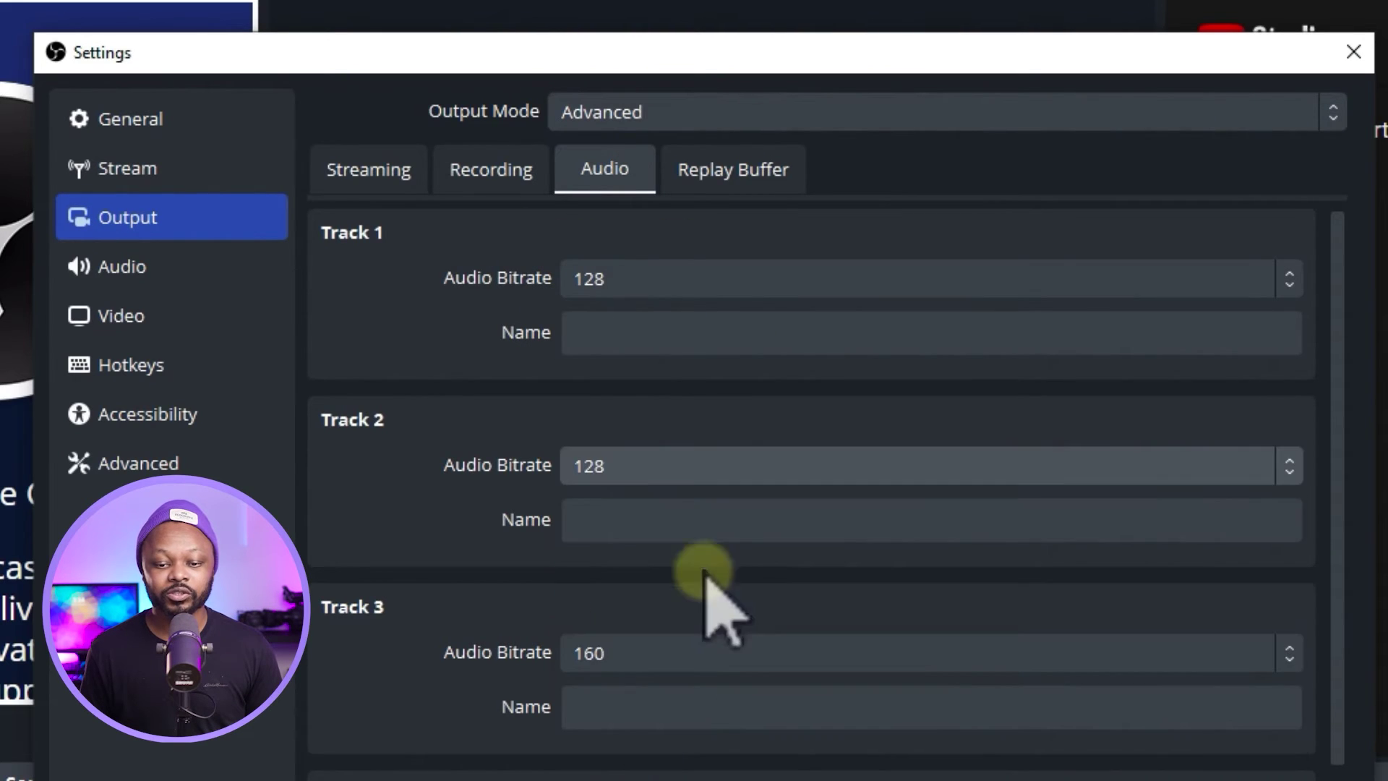
scroll(810, 622, "down", 1)
left_click(635, 579)
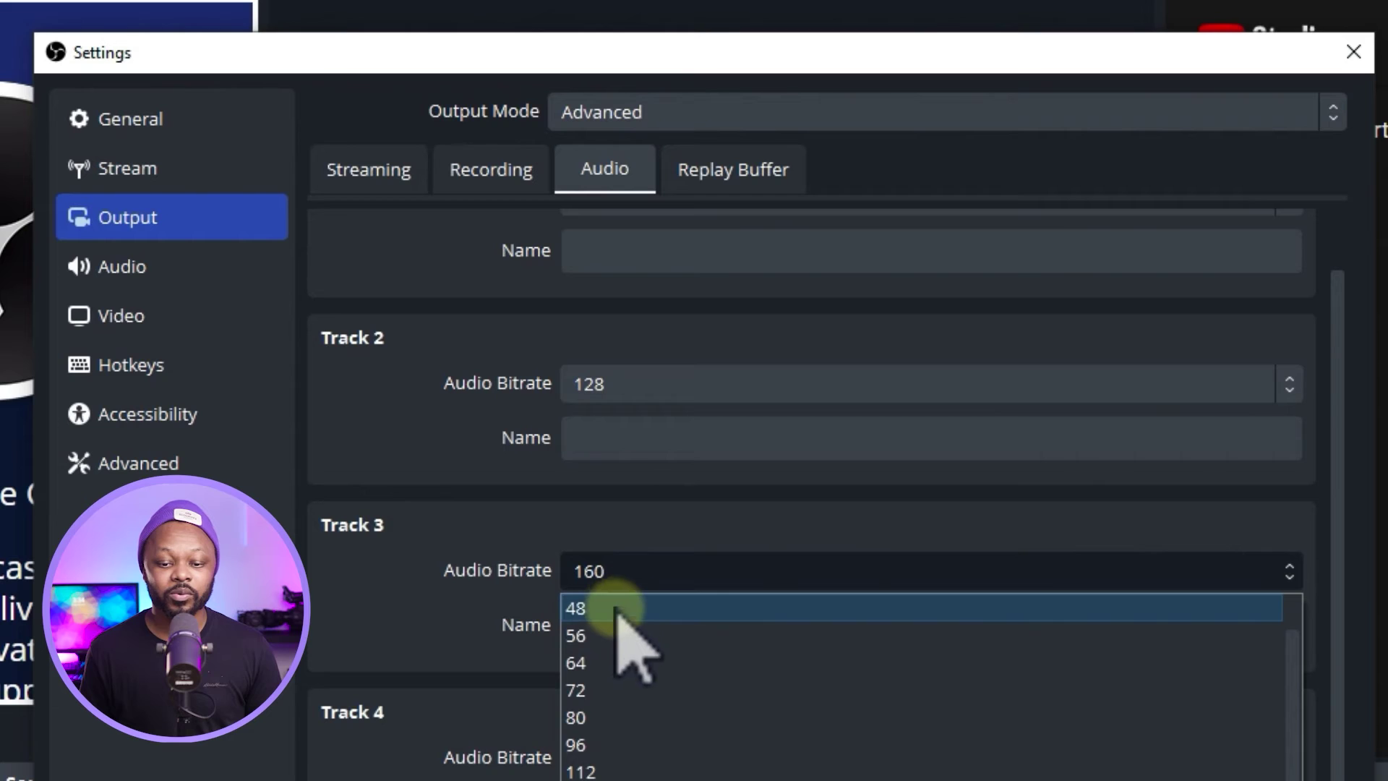
left_click(620, 777)
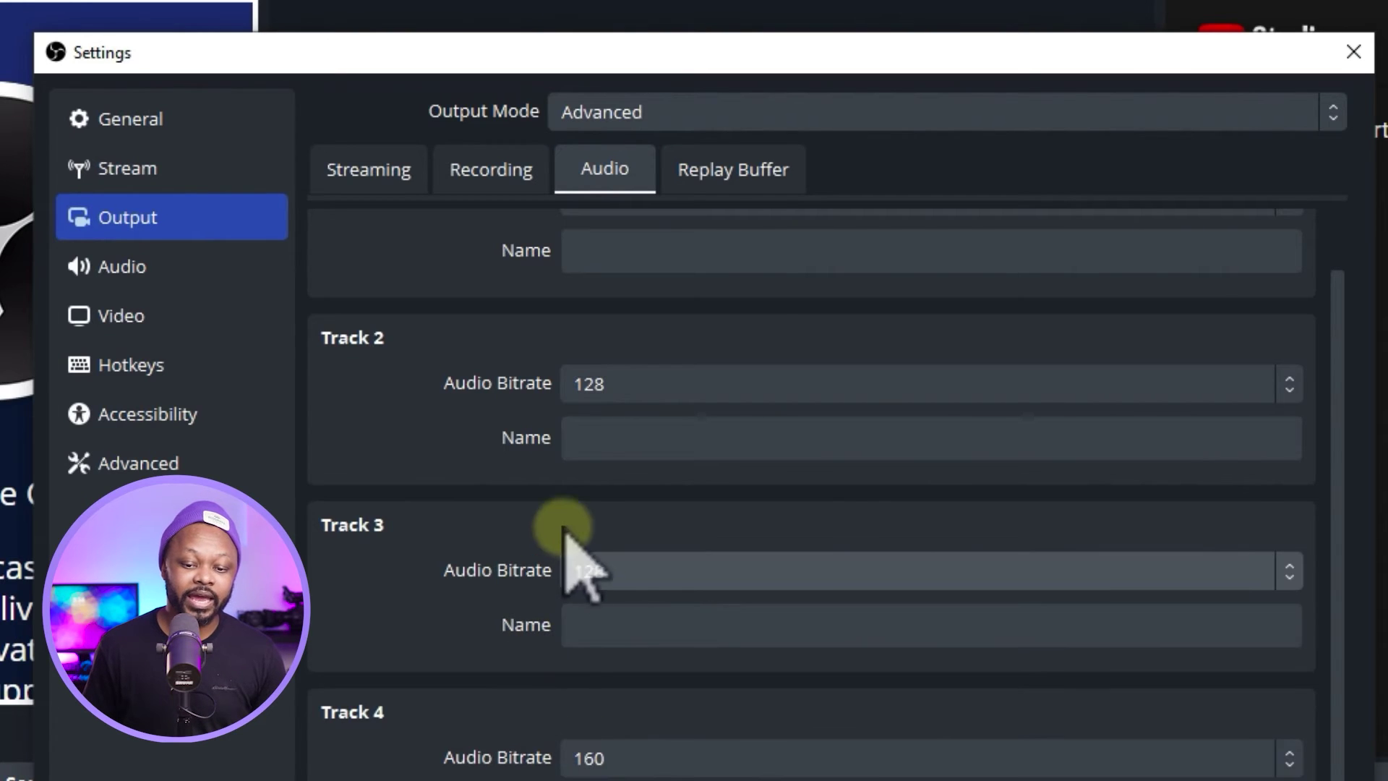
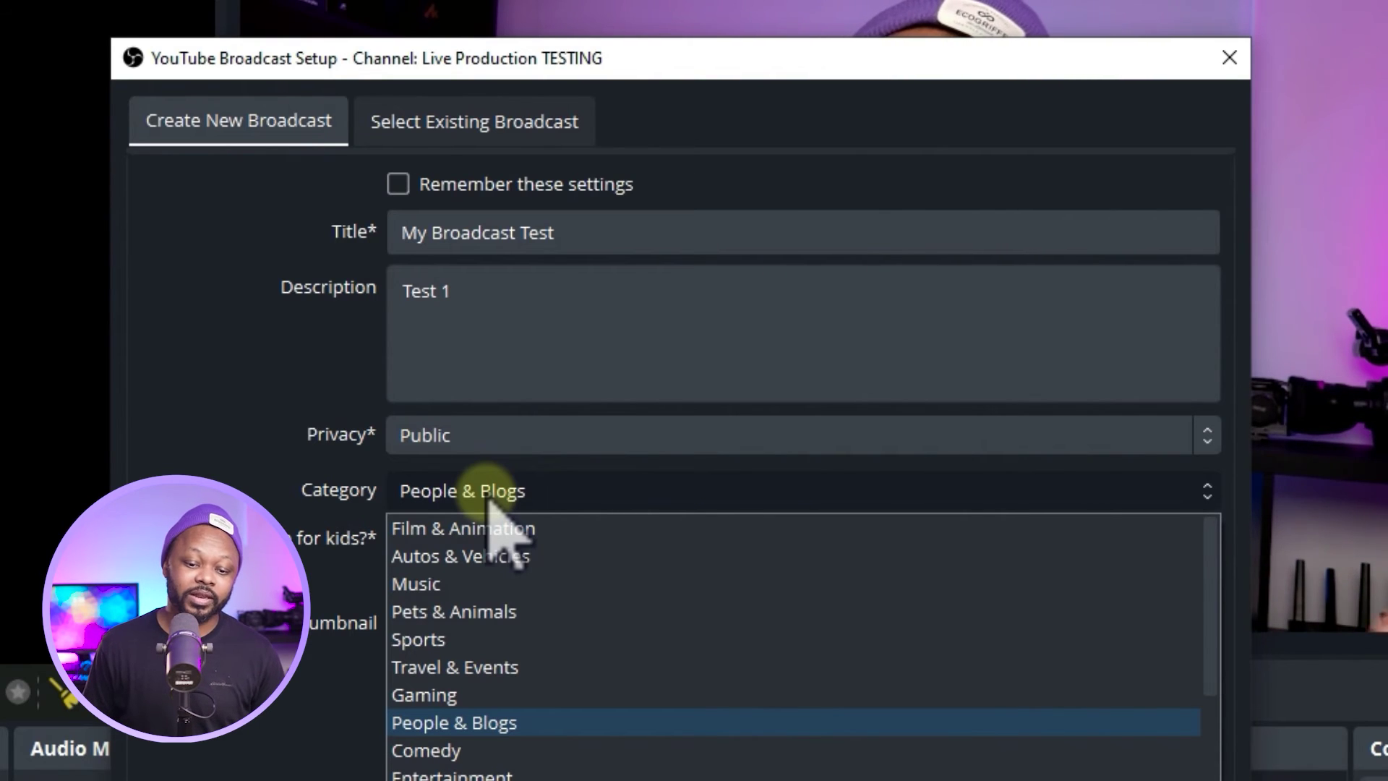
Step: In the new YouTube broadcast's setup, keep the People & Blogs category and clear the selected thumbnail image
left_click(488, 492)
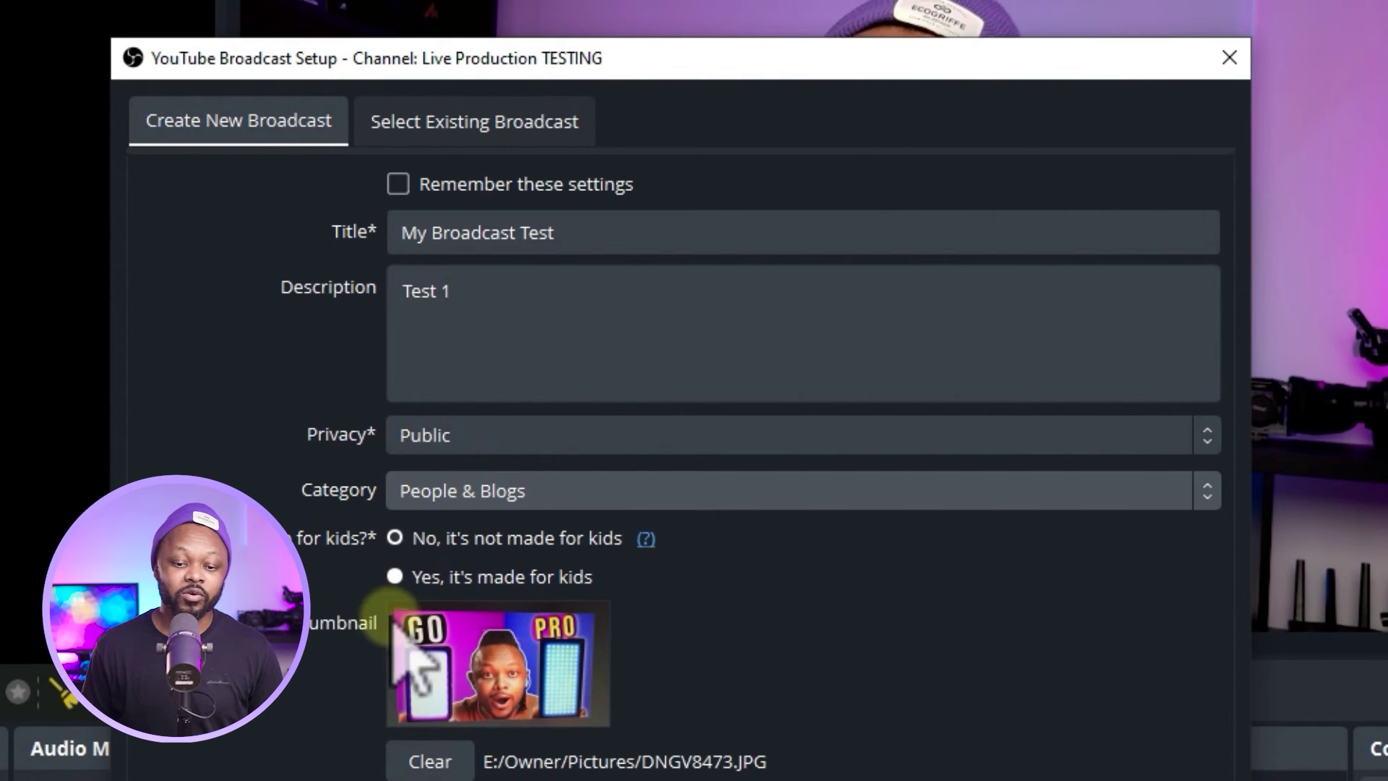
left_click(427, 763)
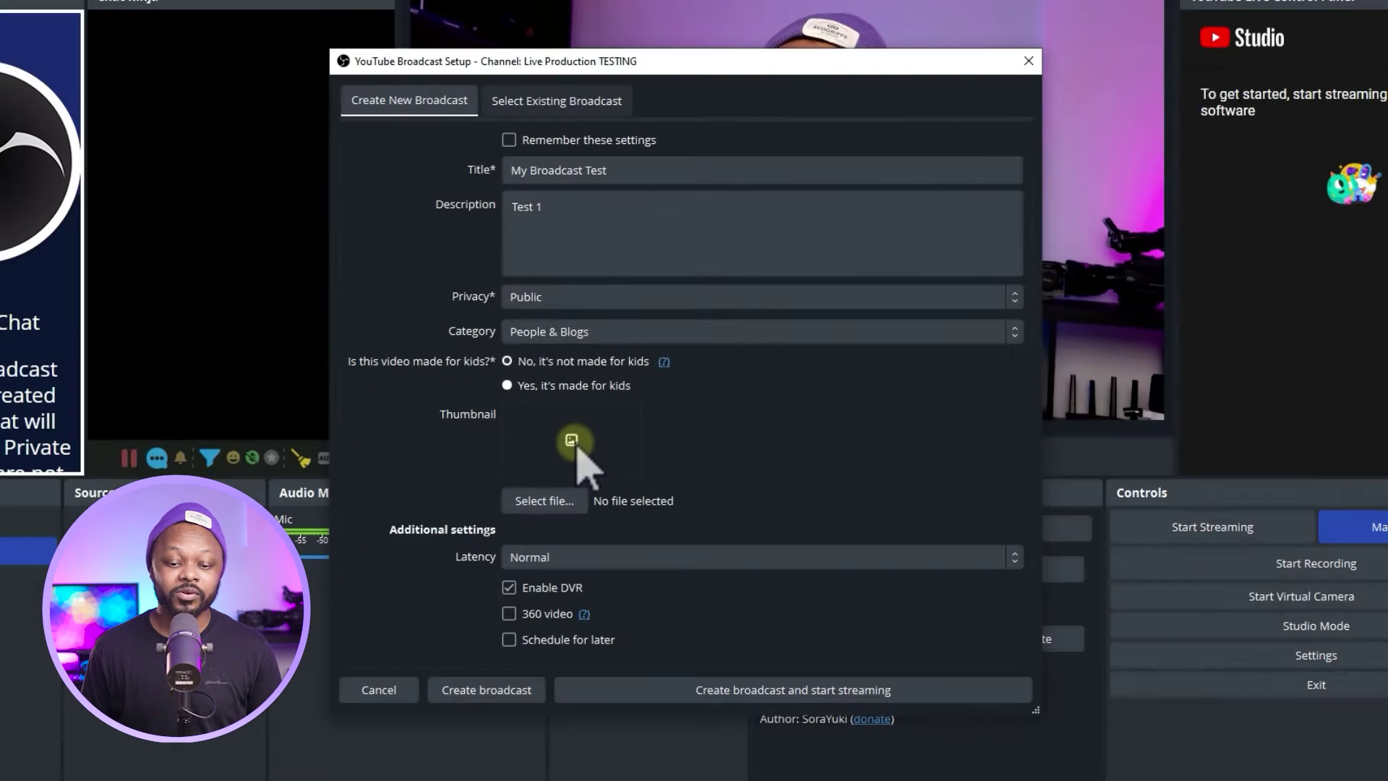
Step: Create the YouTube broadcast and start streaming to it
left_click(507, 665)
left_click(788, 340)
left_click(1164, 567)
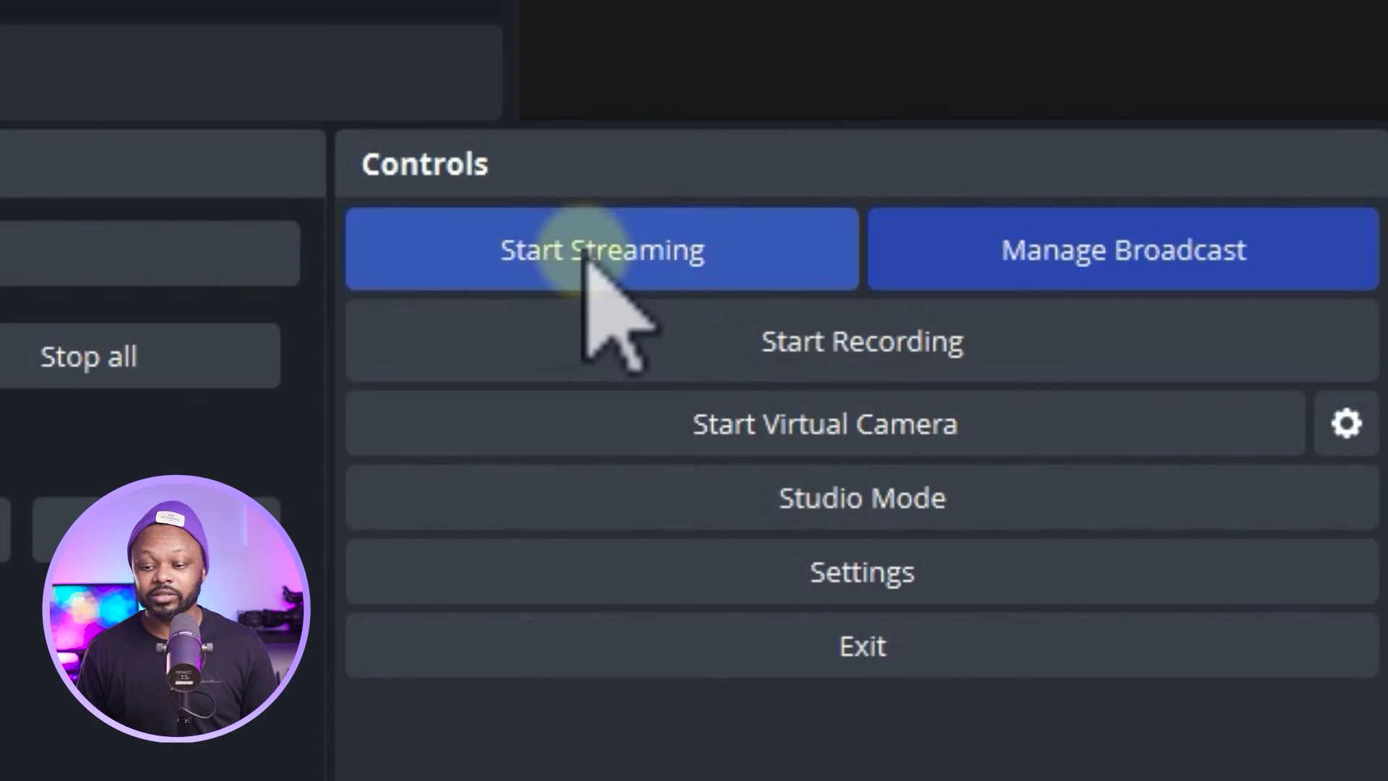
left_click(972, 398)
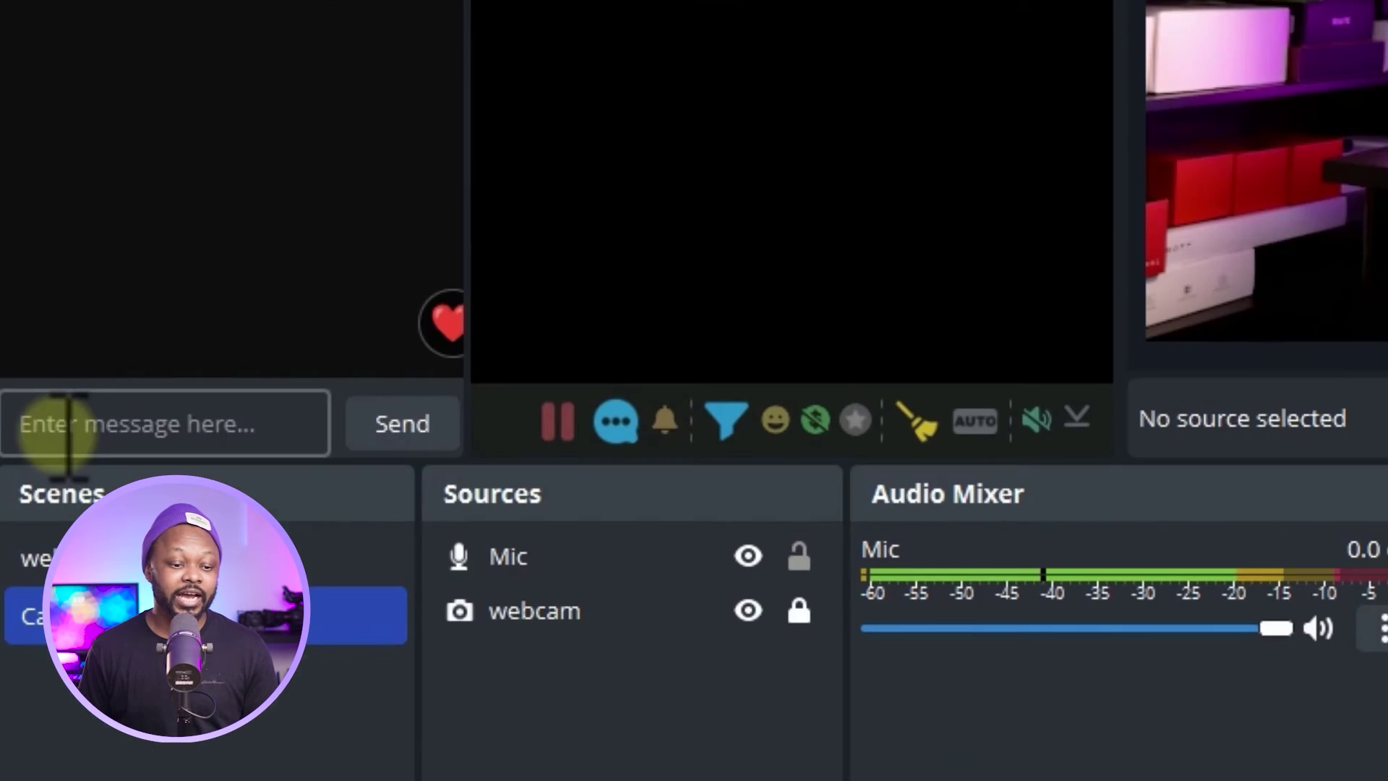
Step: Send the messages "Hello" and "Welcome" in the broadcast's live chat
left_click(67, 433)
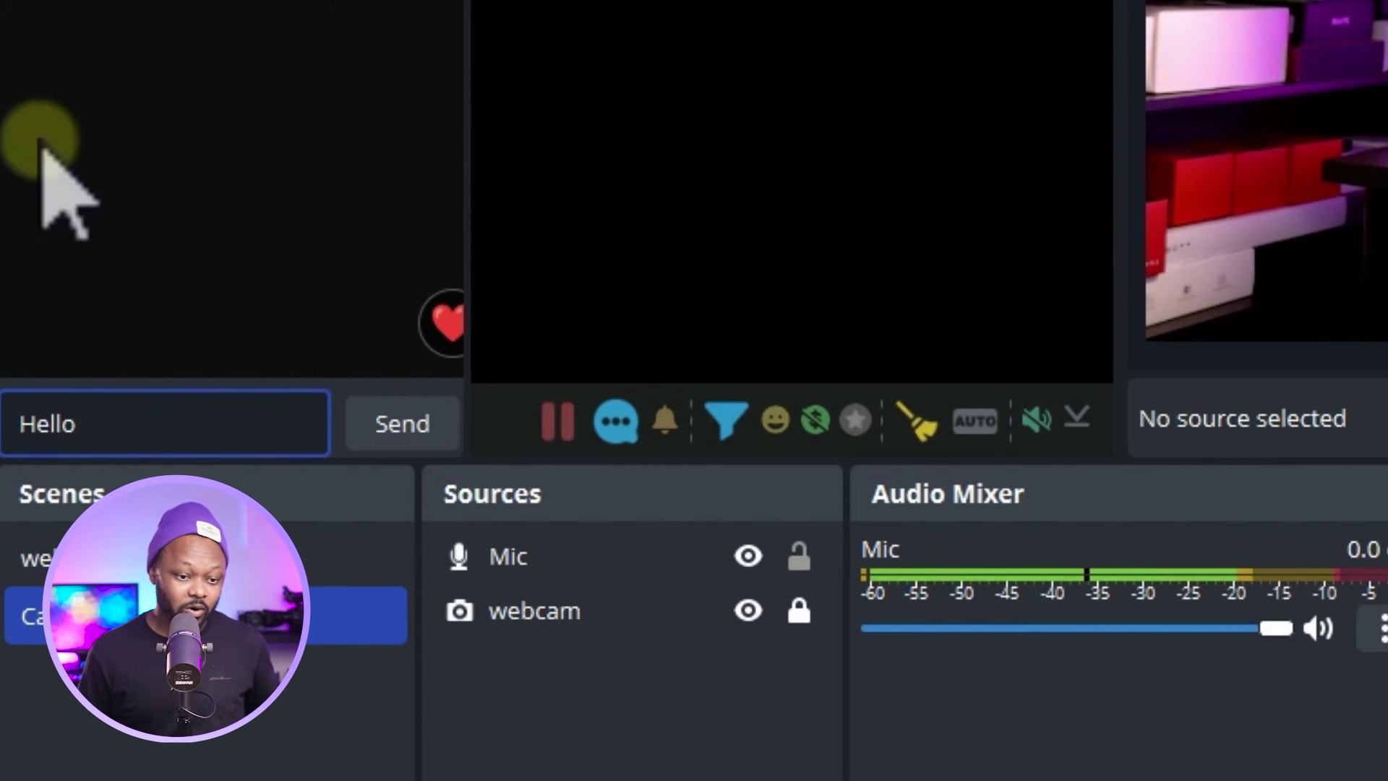
left_click(384, 427)
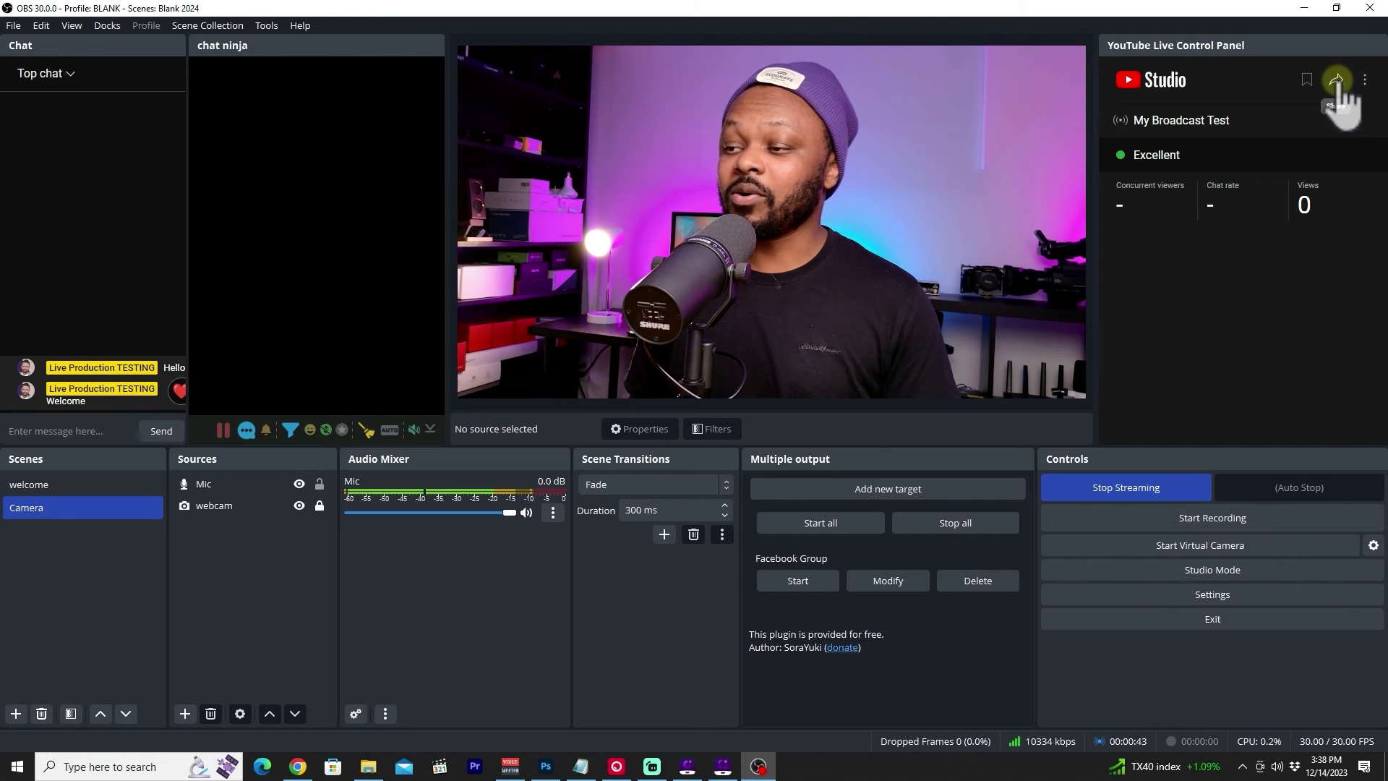
Step: Copy the broadcast's share link, switch to Chrome and open youtube.com/watch?v=UnLjey2UX4Q in a new tab
left_click(1336, 7)
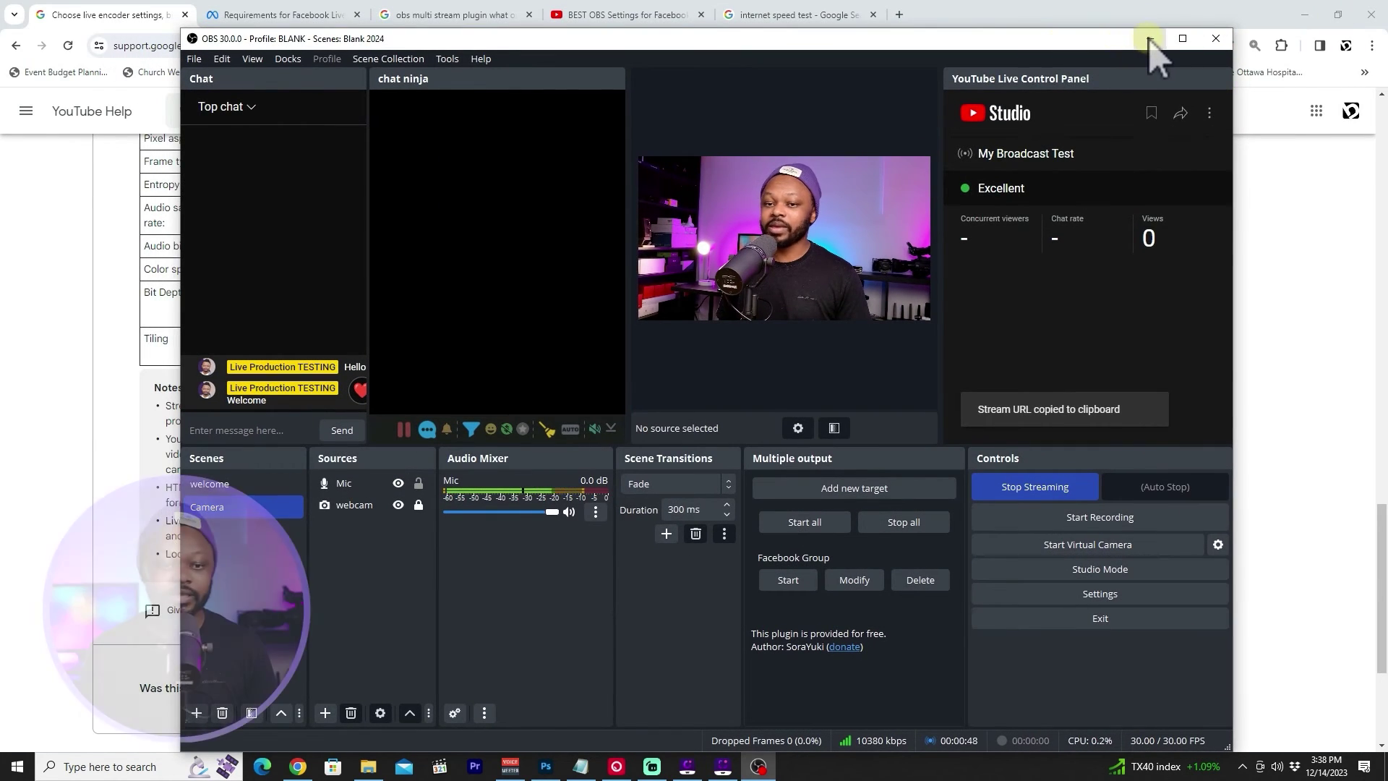
left_click(1148, 39)
left_click(900, 14)
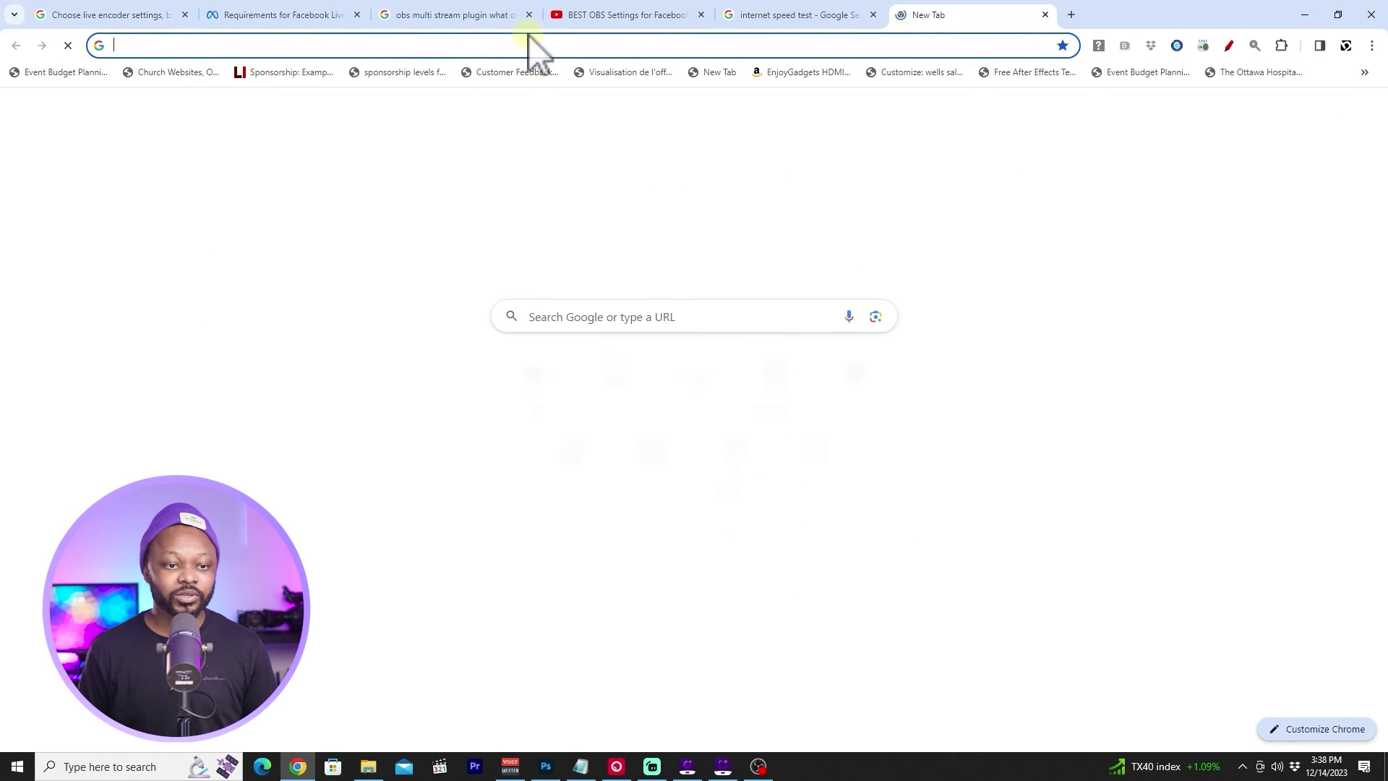
type("youtube.com/watch?v=UnLjey2UX4Q")
key("Return")
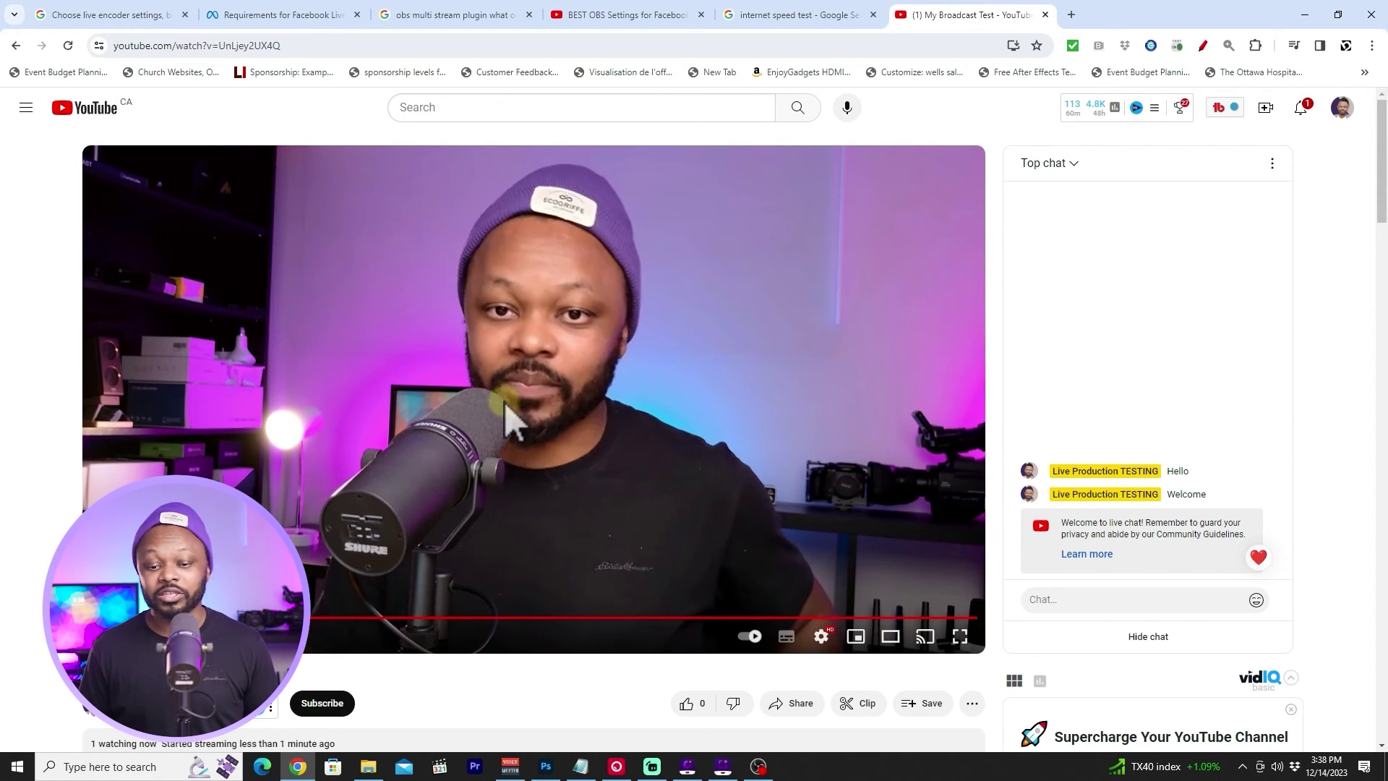
Step: Check the live stream's playback quality on the YouTube watch page, and return to OBS to check the streaming bitrate
left_click(822, 637)
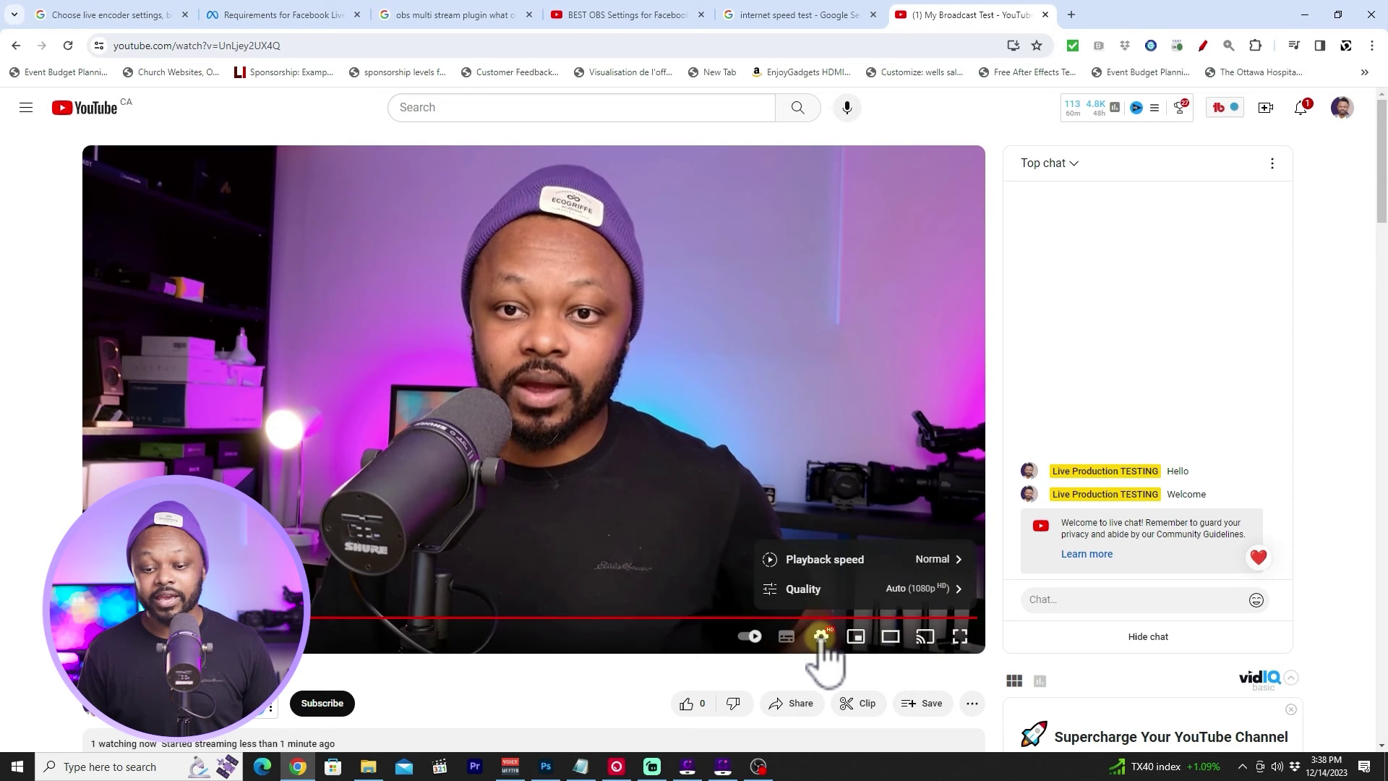
left_click(822, 638)
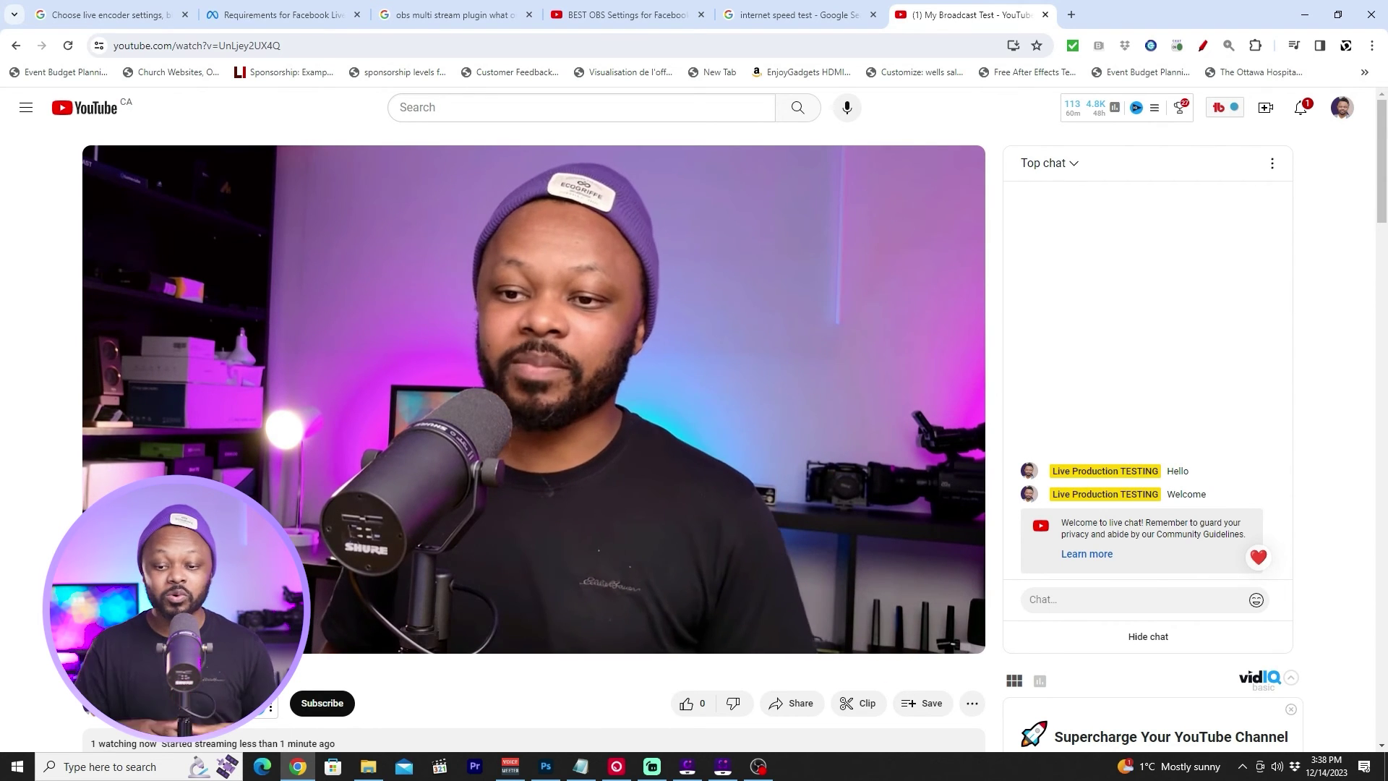
left_click(755, 766)
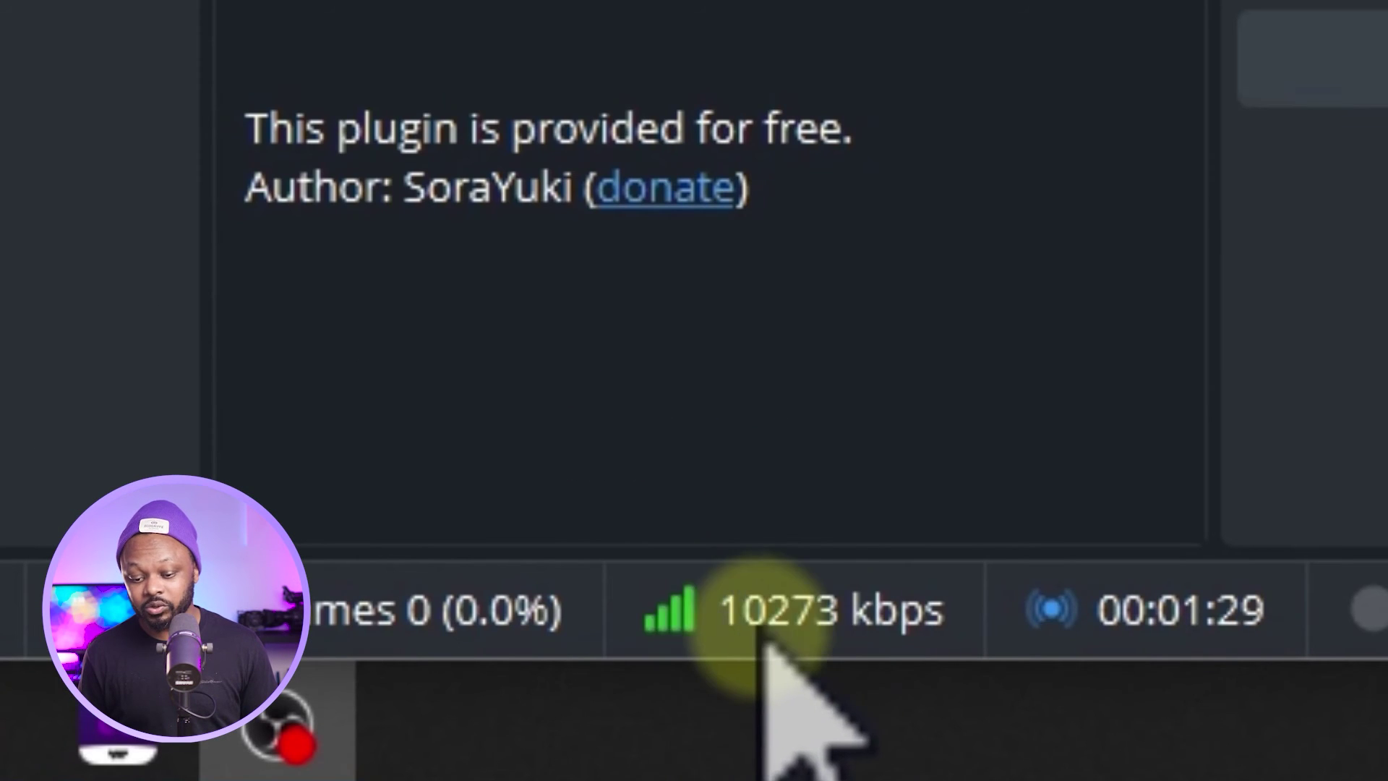